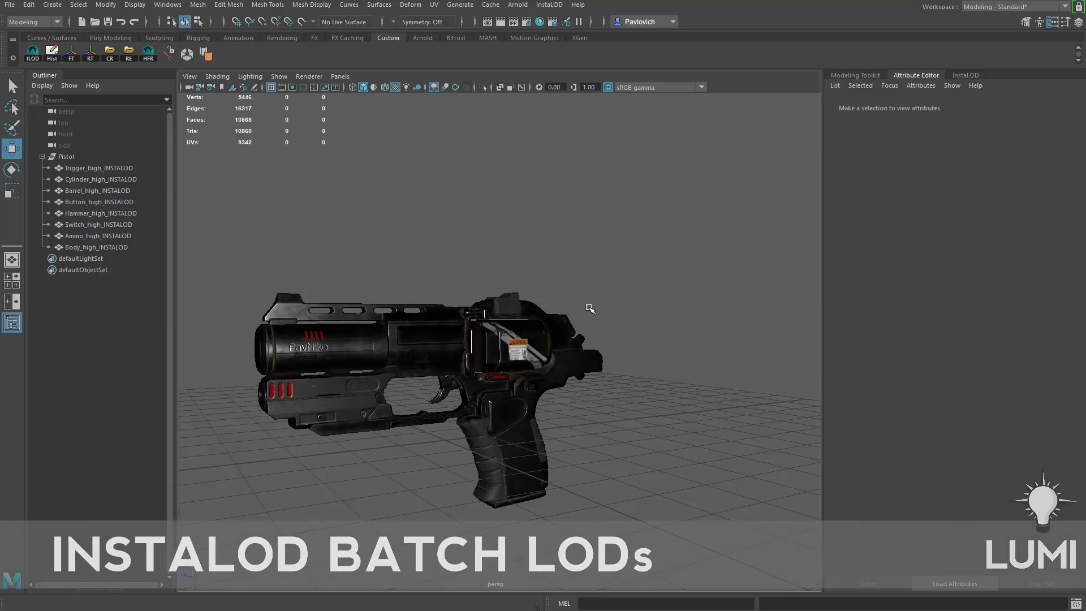
# Reset all InstaLOD settings to their defaults
pyautogui.keyDown('alt'); pyautogui.moveTo(589, 308); pyautogui.dragTo(582, 313); pyautogui.keyUp('alt')
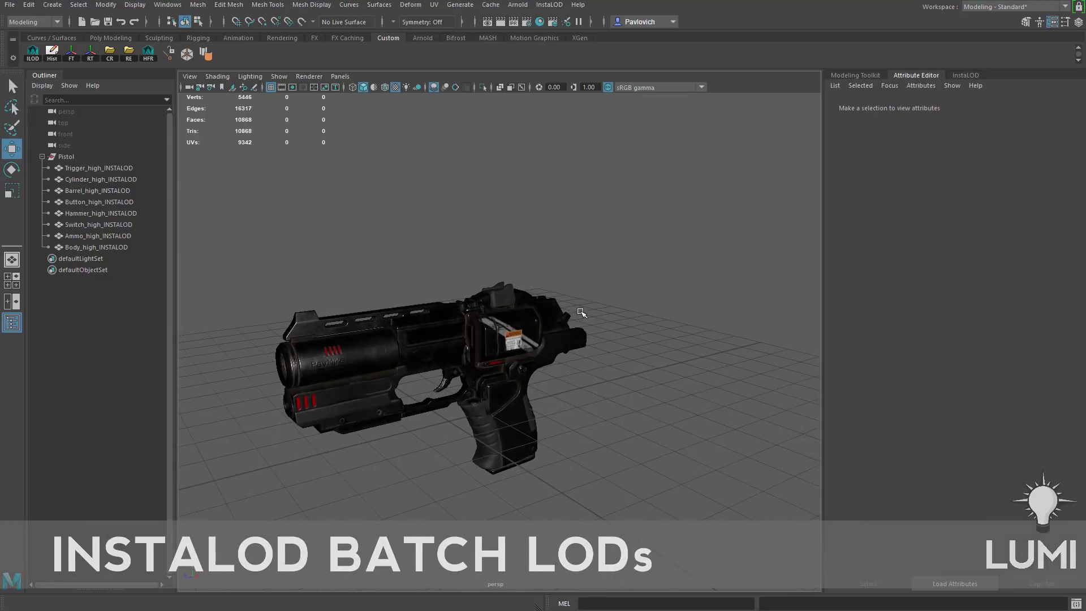
pyautogui.click(962, 75)
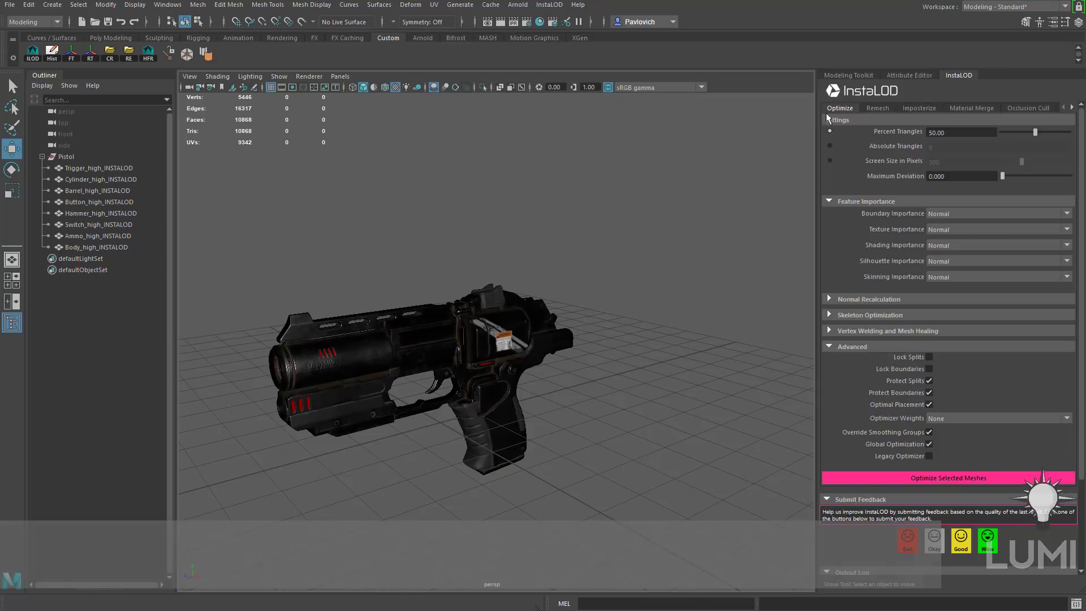
pyautogui.keyDown('alt'); pyautogui.moveTo(583, 222); pyautogui.dragTo(573, 195); pyautogui.keyUp('alt')
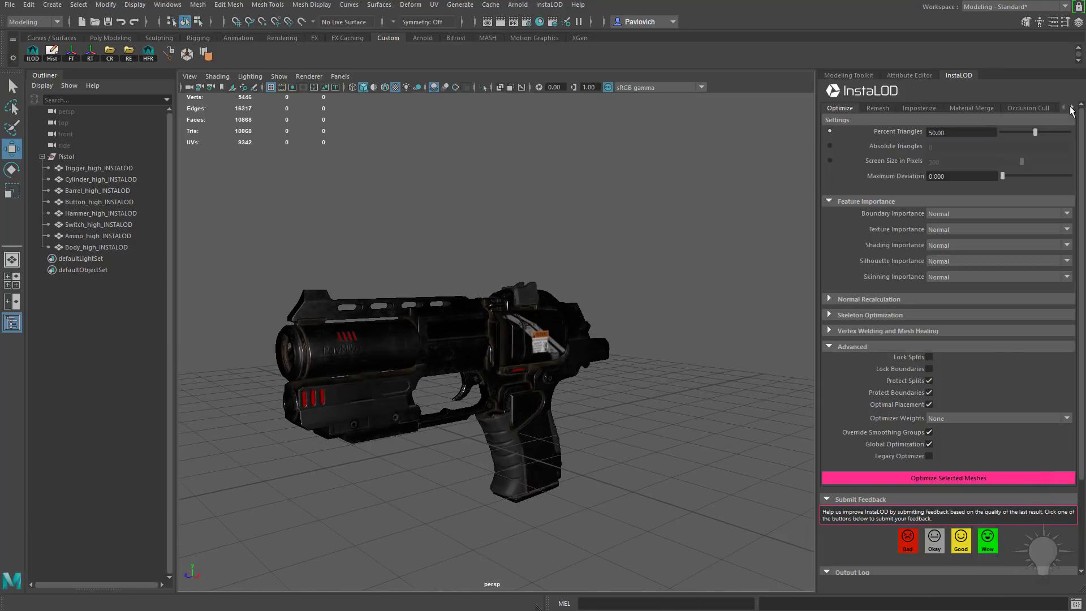
pyautogui.click(1072, 107)
pyautogui.click(1072, 108)
pyautogui.click(1050, 108)
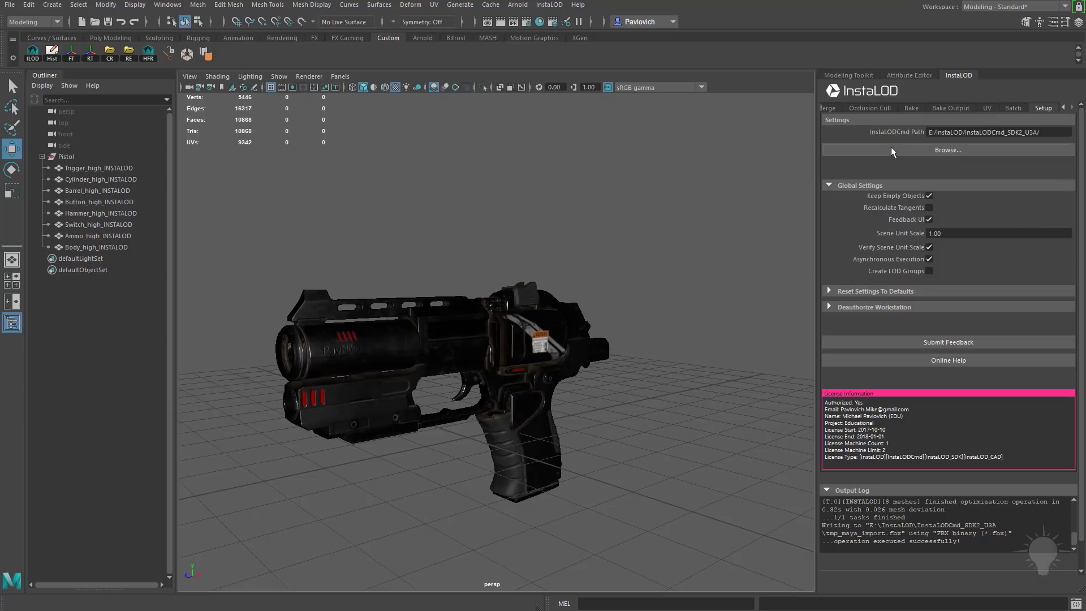
pyautogui.click(927, 302)
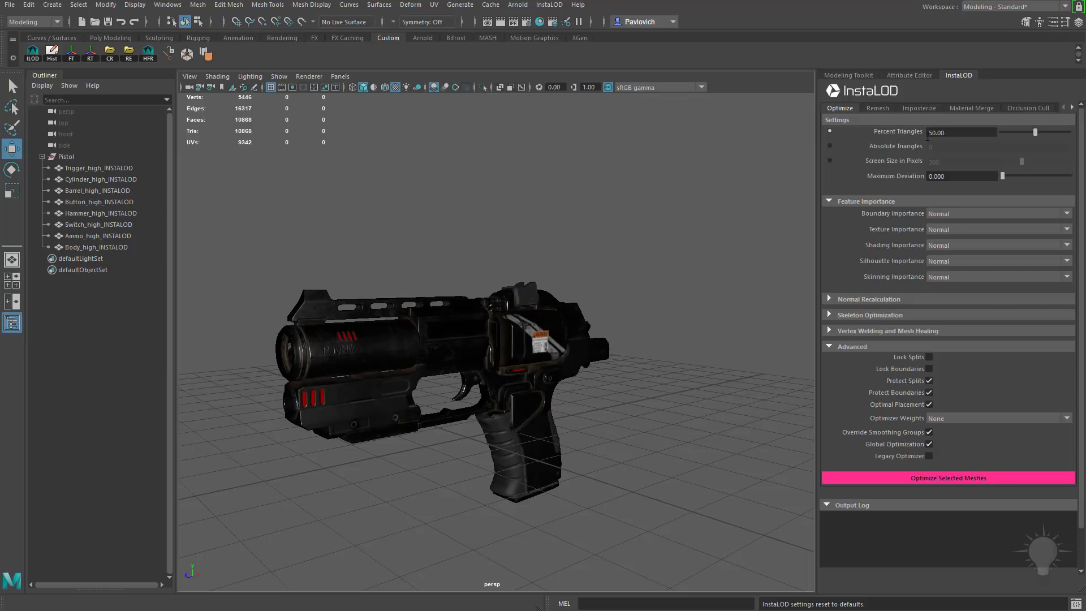
# Optimize the Pistol group's meshes at 50 percent triangles and move the optimized copies beside the original
pyautogui.click(67, 157)
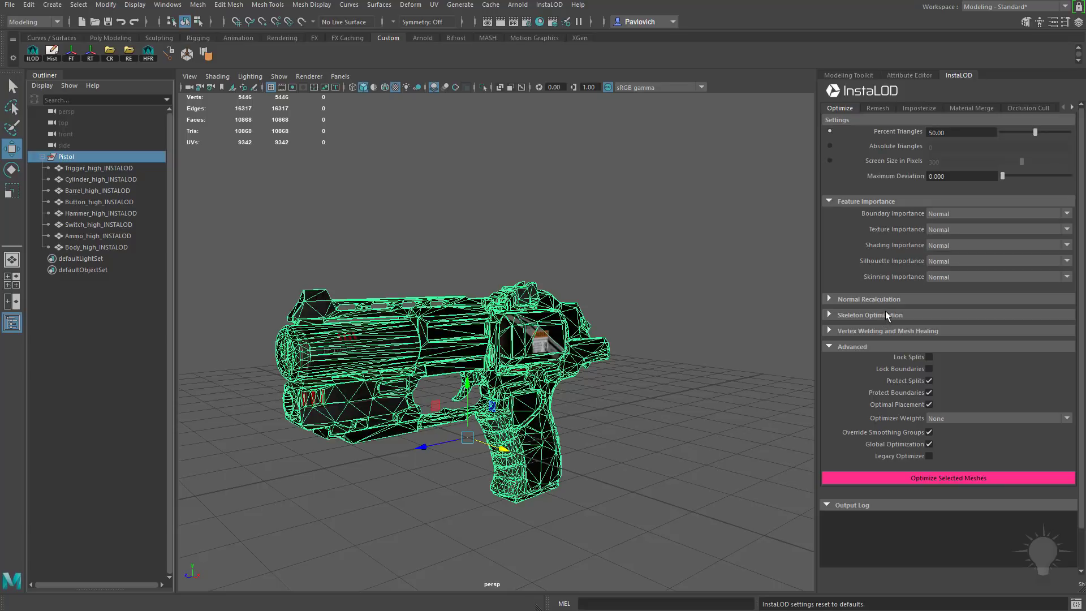
pyautogui.click(955, 478)
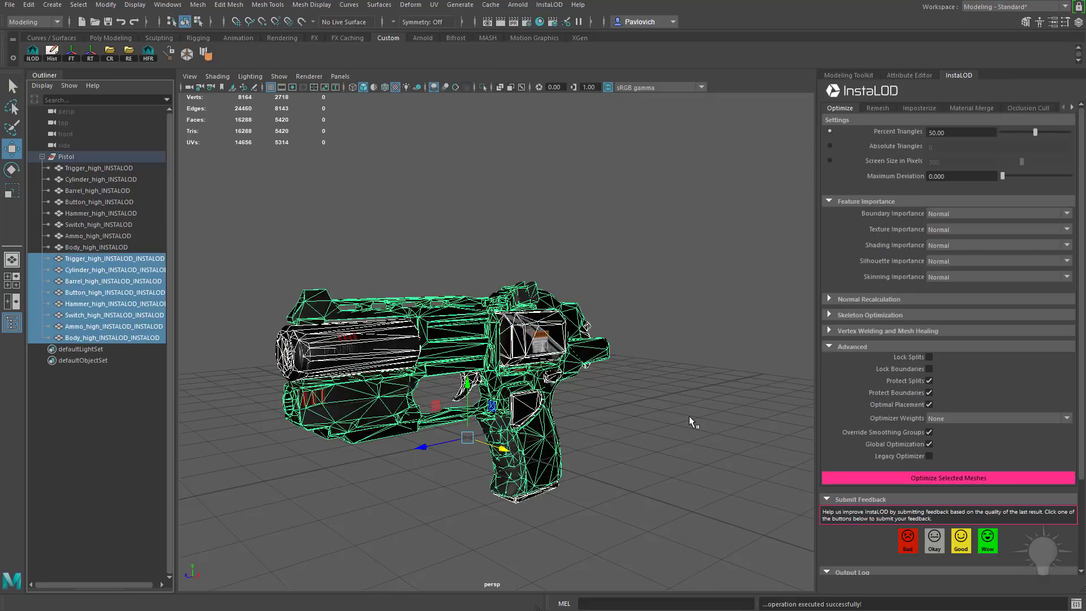
pyautogui.keyDown('alt'); pyautogui.moveTo(690, 419); pyautogui.dragTo(623, 417); pyautogui.keyUp('alt')
pyautogui.keyDown('alt'); pyautogui.moveTo(571, 266); pyautogui.dragTo(622, 433); pyautogui.keyUp('alt')
pyautogui.click(507, 185)
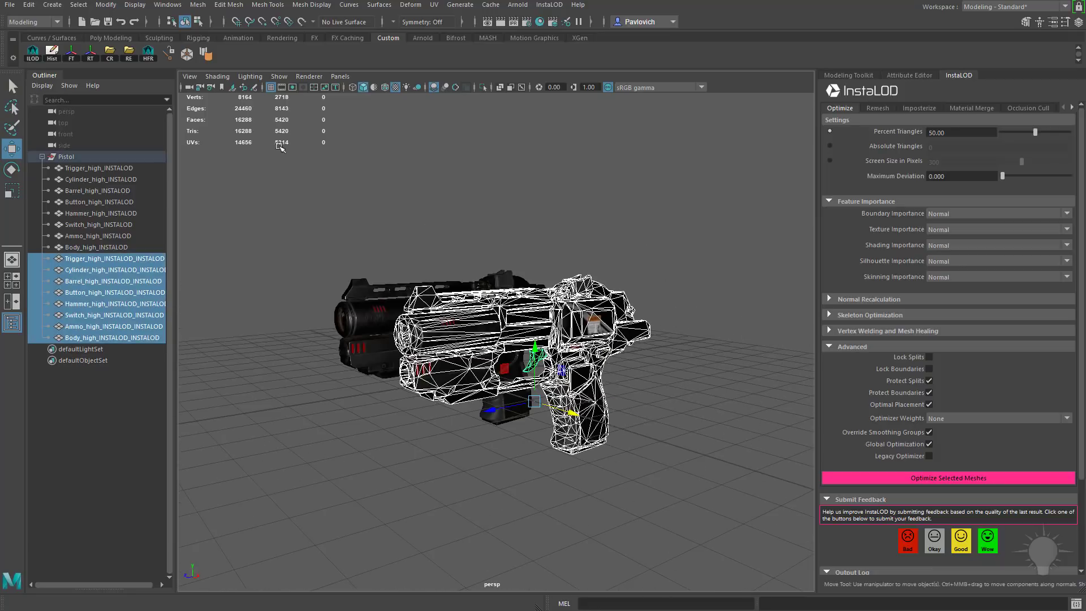
# Compare the optimized pistol with the original and delete the optimized copies
pyautogui.keyDown('alt'); pyautogui.moveTo(322, 215); pyautogui.dragTo(489, 483); pyautogui.keyUp('alt')
pyautogui.keyDown('alt'); pyautogui.moveTo(523, 229); pyautogui.dragTo(605, 429); pyautogui.keyUp('alt')
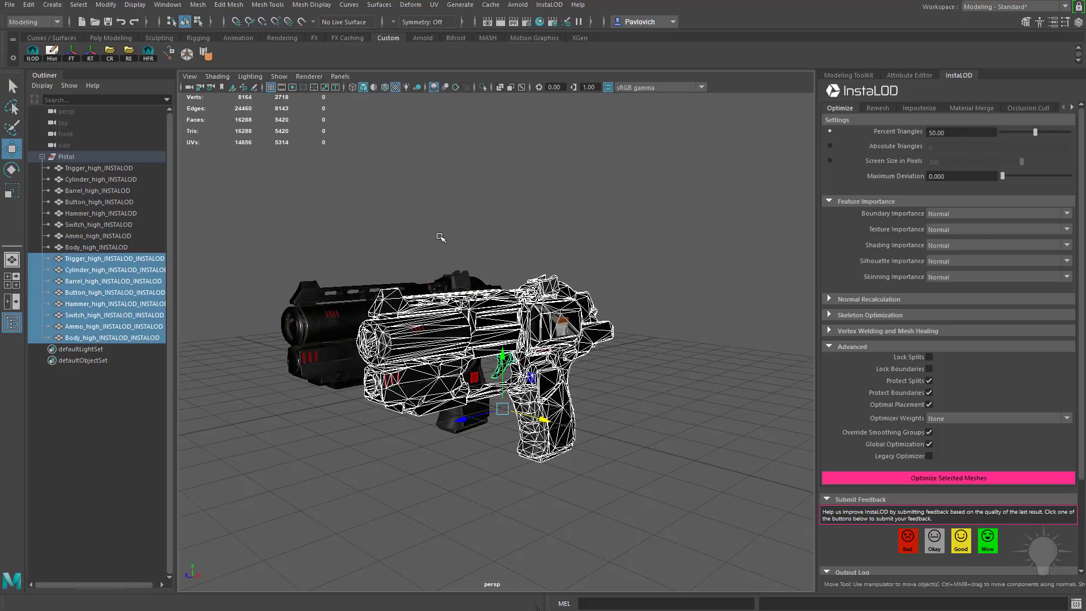
pyautogui.keyDown('alt'); pyautogui.moveTo(514, 222); pyautogui.dragTo(575, 230); pyautogui.keyUp('alt')
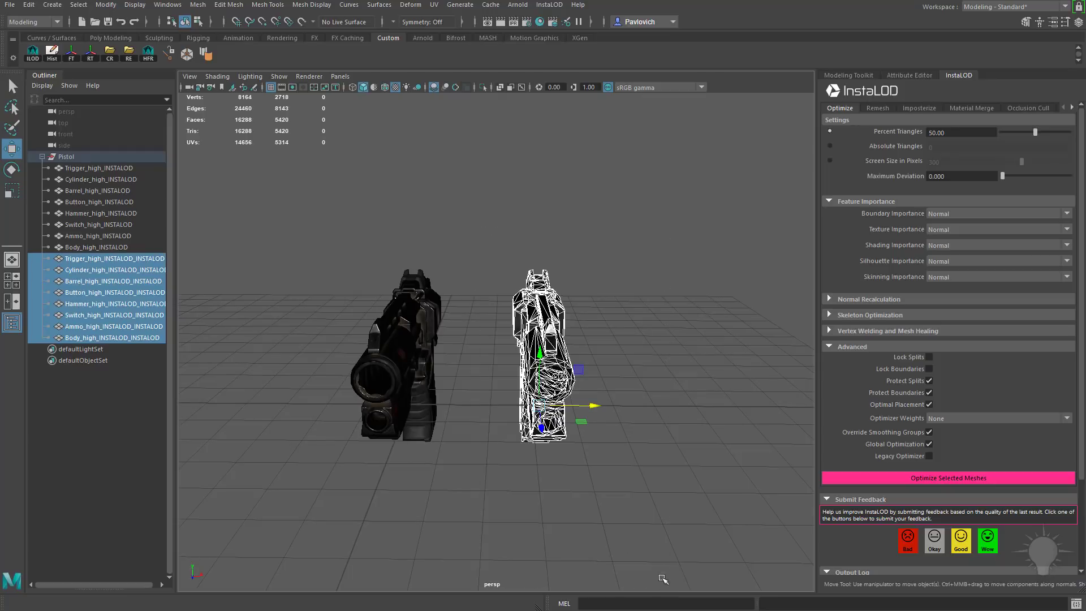
pyautogui.press('Delete')
# Set Percent Triangles to 100 and save the optimize settings as a batch profile named LOD0
pyautogui.keyDown('alt'); pyautogui.moveTo(577, 405); pyautogui.dragTo(621, 366); pyautogui.keyUp('alt')
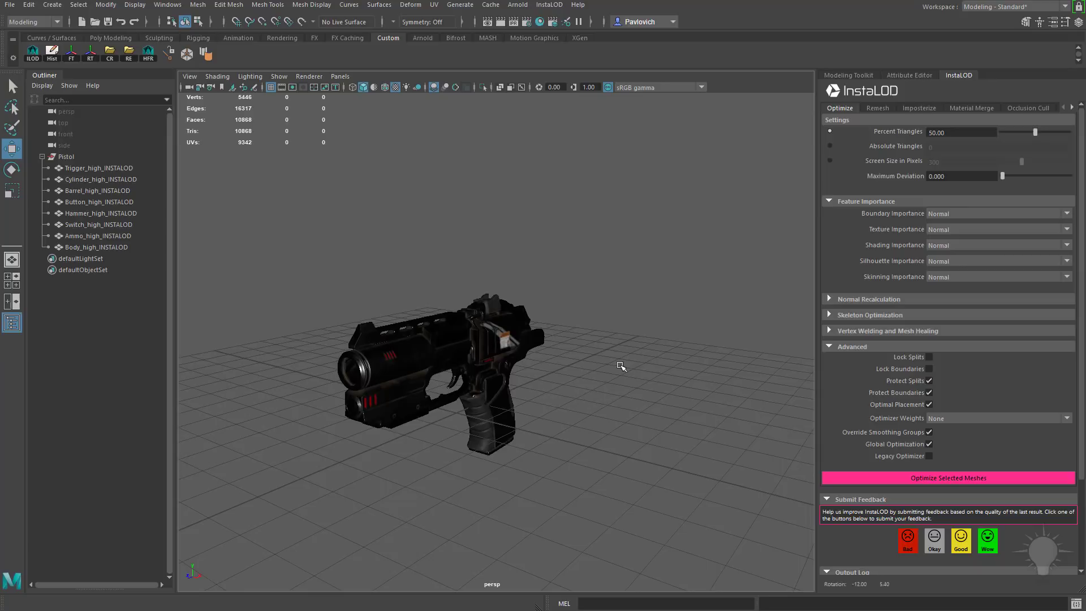
pyautogui.keyDown('alt'); pyautogui.moveTo(417, 389); pyautogui.dragTo(558, 350); pyautogui.keyUp('alt')
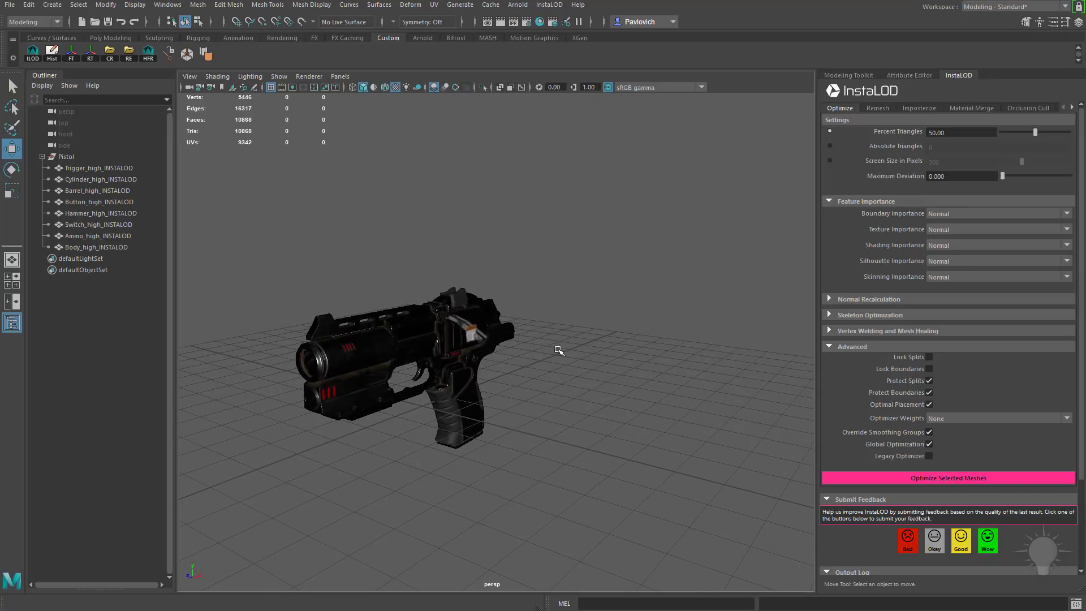
pyautogui.click(961, 132)
pyautogui.write('100')
pyautogui.press('Return')
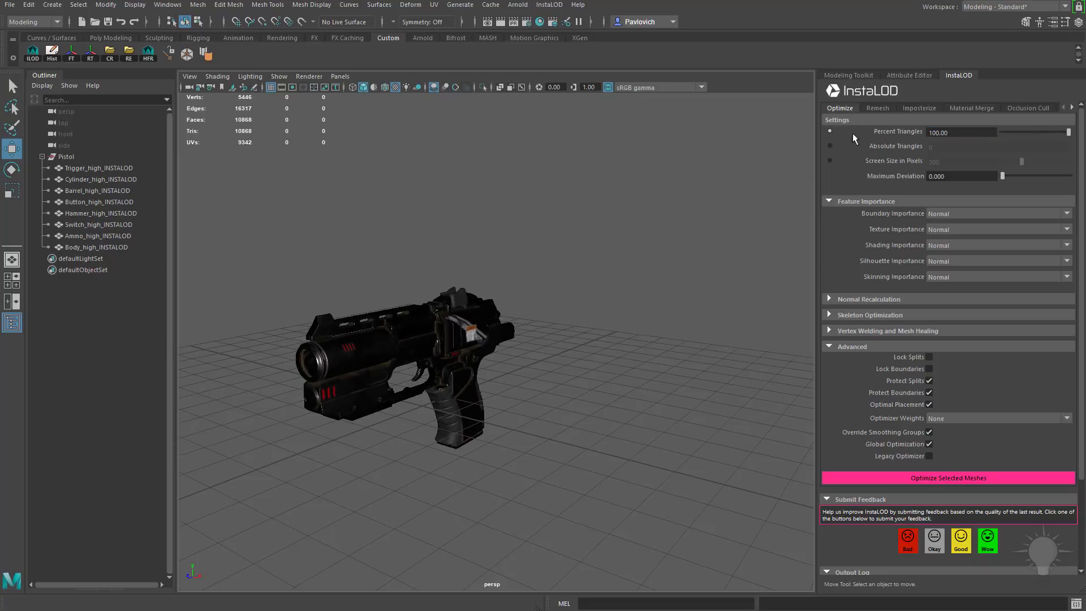
pyautogui.rightClick(931, 479)
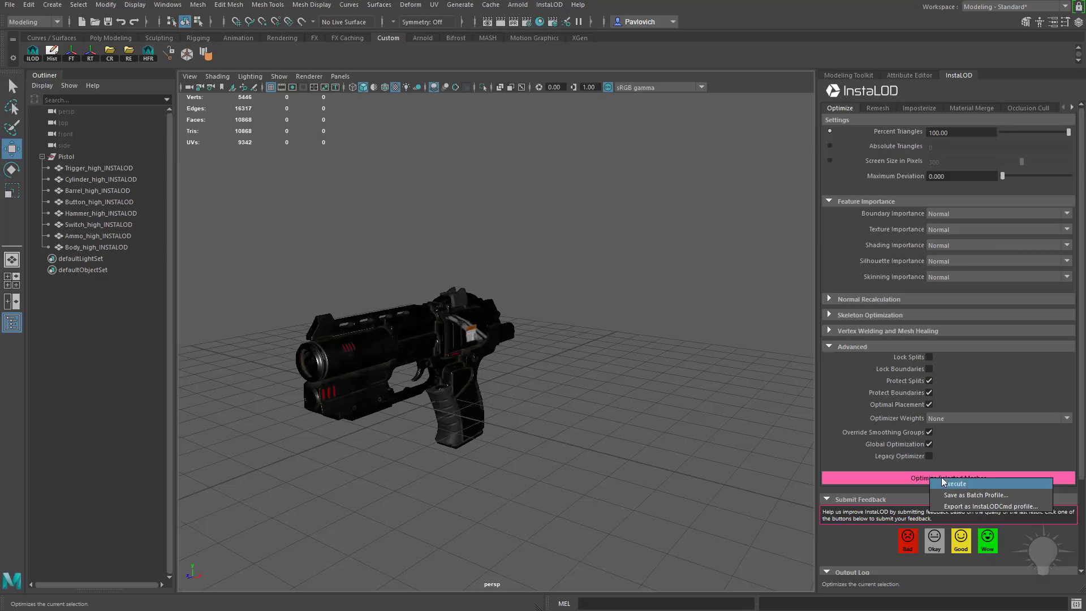
pyautogui.click(956, 495)
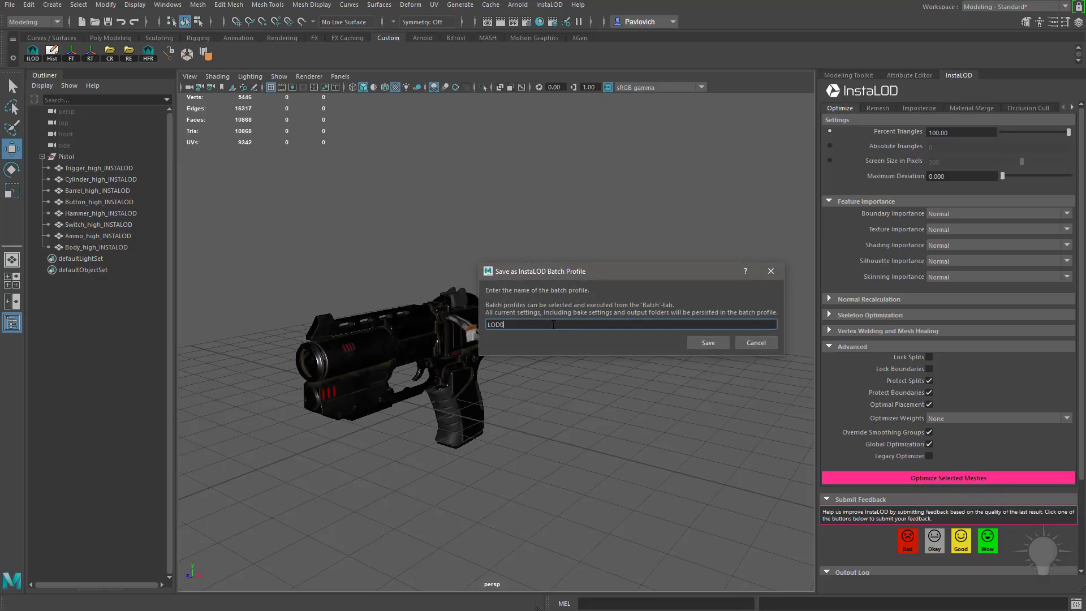
pyautogui.press('Return')
# Set Percent Triangles to 50 and save the optimize settings as a batch profile named LOD1
pyautogui.write('5')
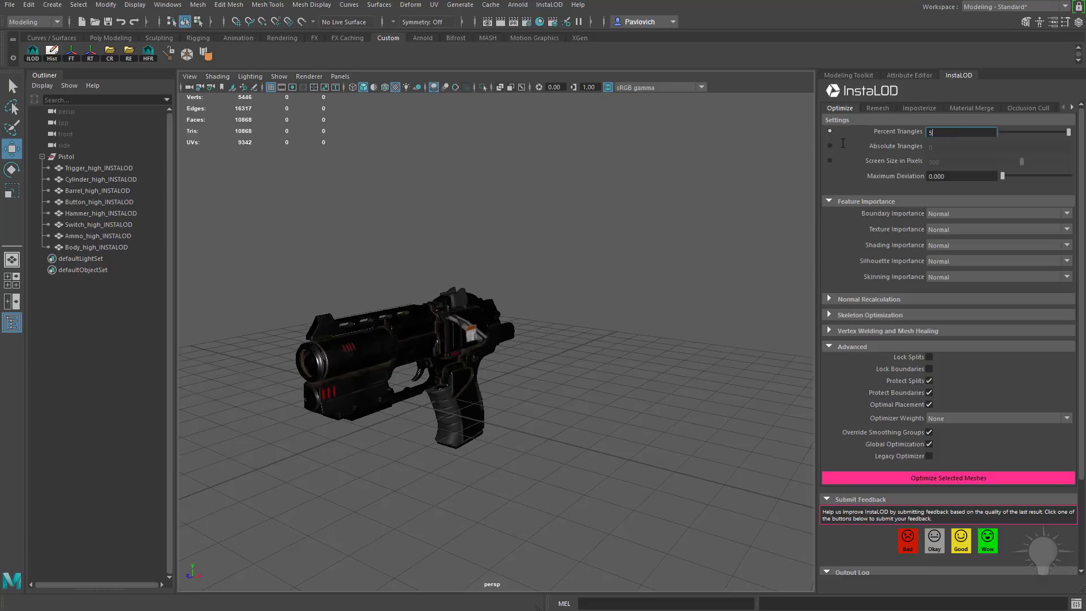
pyautogui.write('0')
pyautogui.press('Return')
pyautogui.rightClick(919, 478)
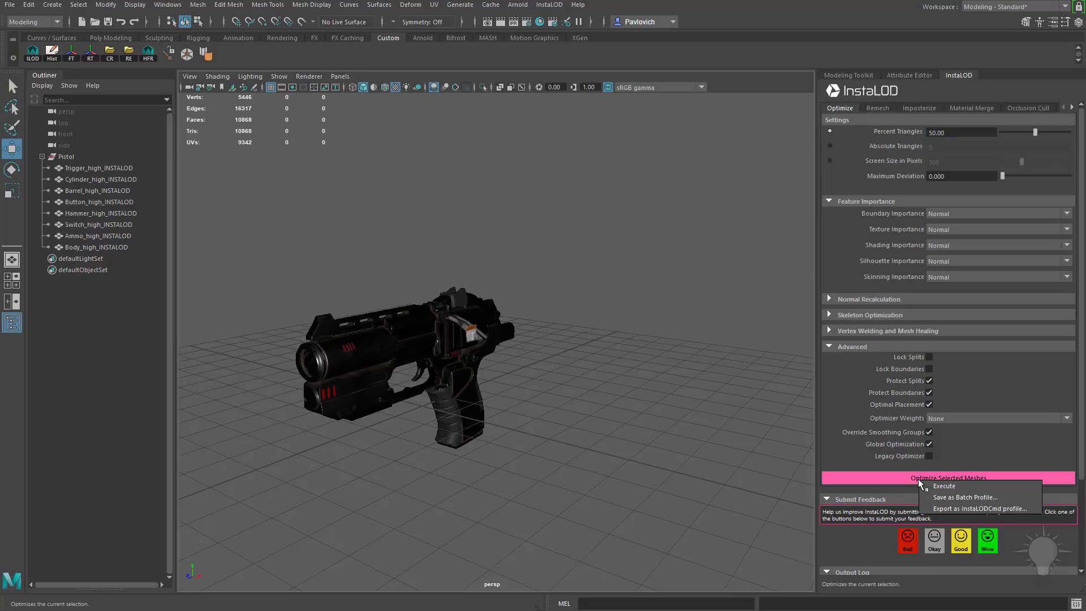
pyautogui.click(931, 493)
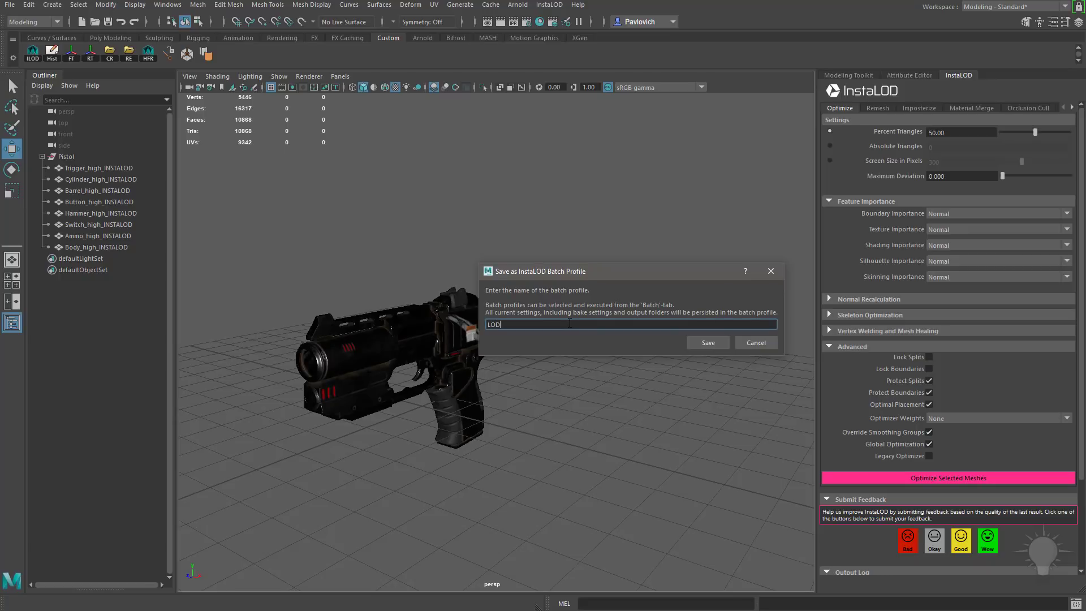
pyautogui.press('Return')
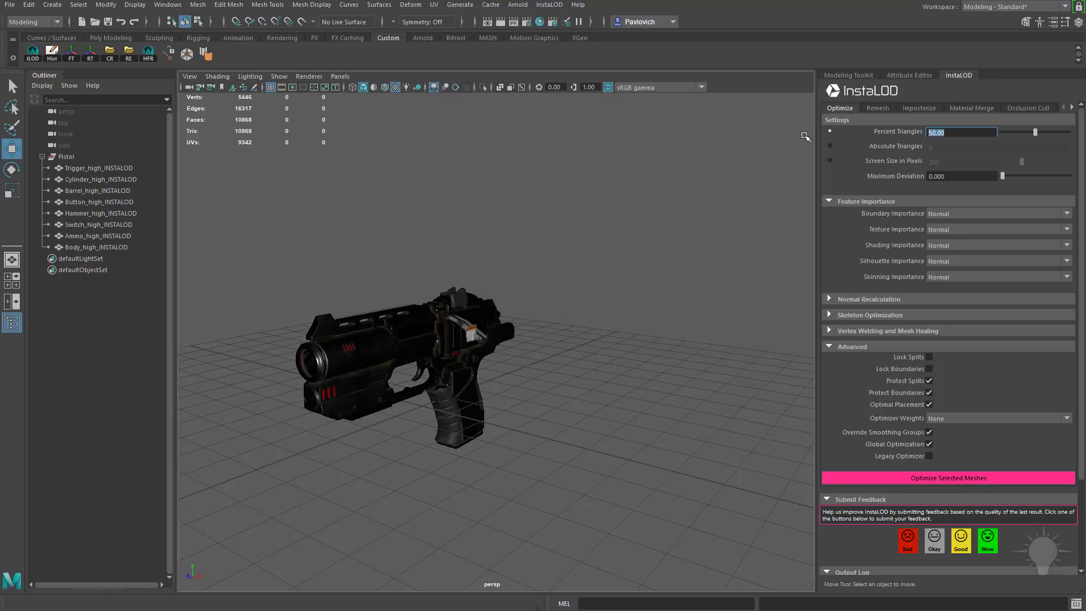
# Set Percent Triangles to 25 and save the optimize settings as a batch profile named LOD2
pyautogui.write('25')
pyautogui.press('Return')
pyautogui.rightClick(953, 479)
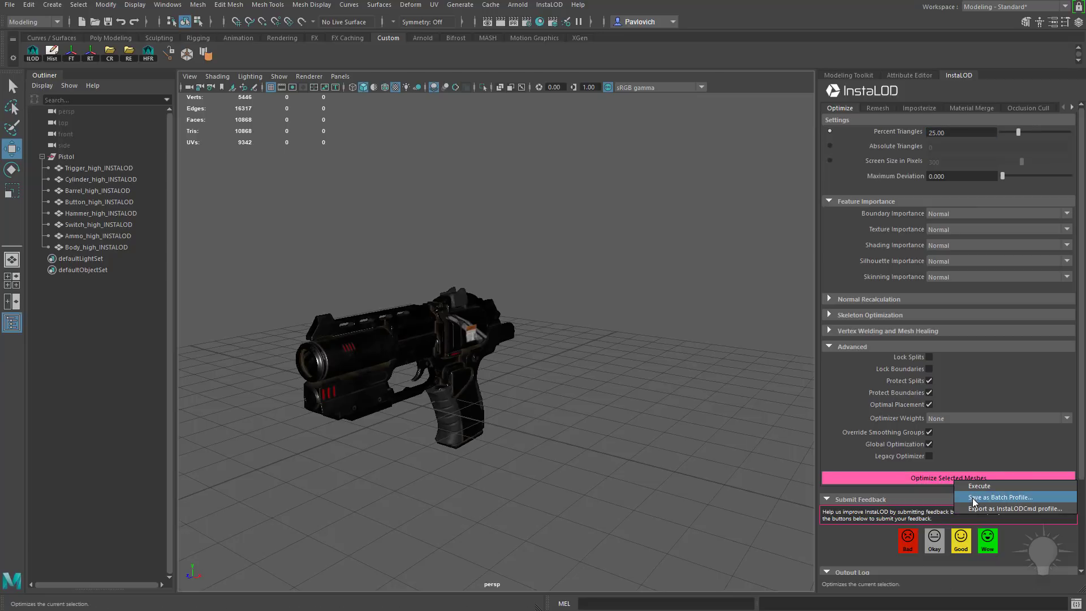
pyautogui.click(973, 497)
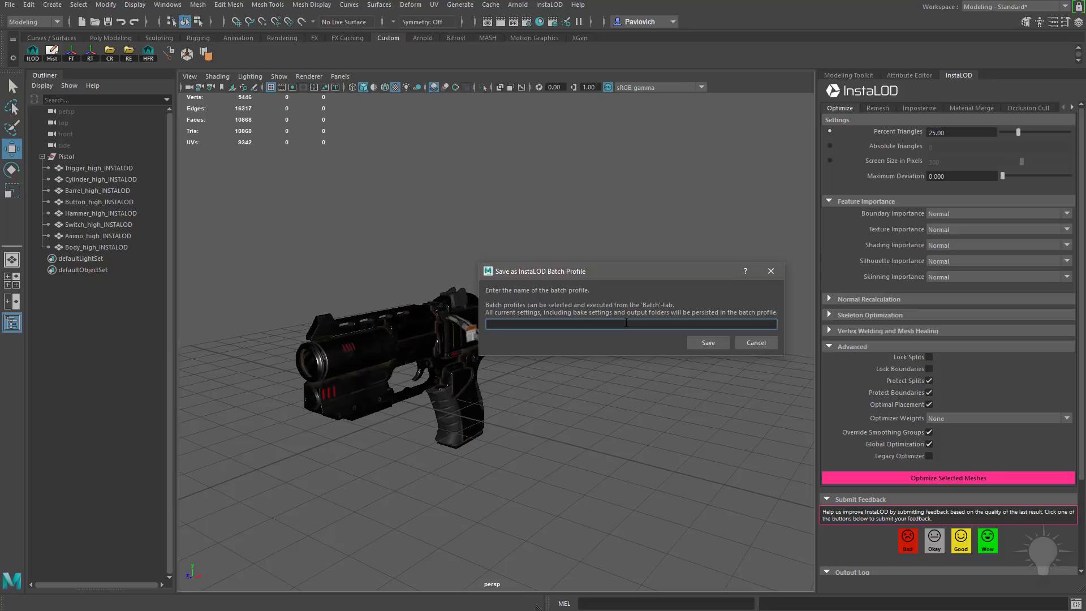
pyautogui.write('LOD2')
pyautogui.press('Return')
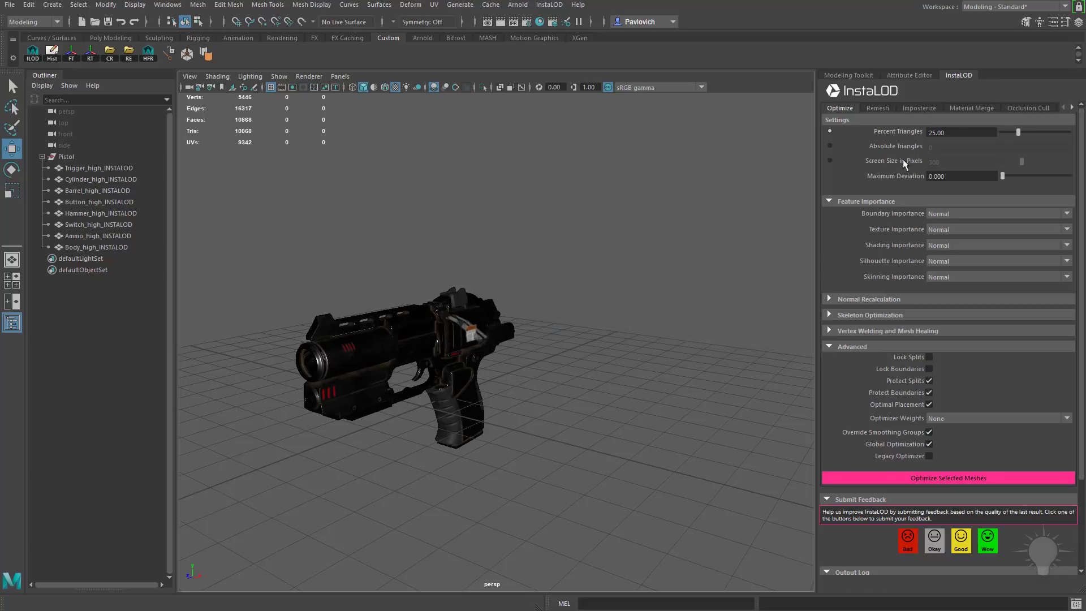
# Set Percent Triangles to 12.5 and save the optimize settings as a batch profile named LOD3
pyautogui.moveTo(958, 133); pyautogui.dragTo(786, 144)
pyautogui.write('12')
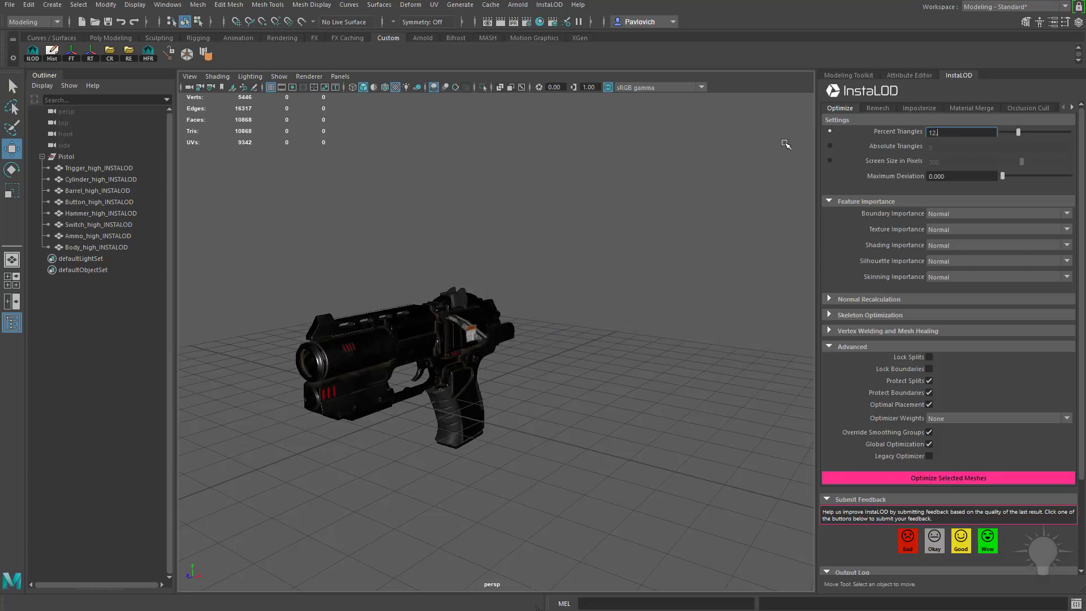
pyautogui.write('.5')
pyautogui.press('Return')
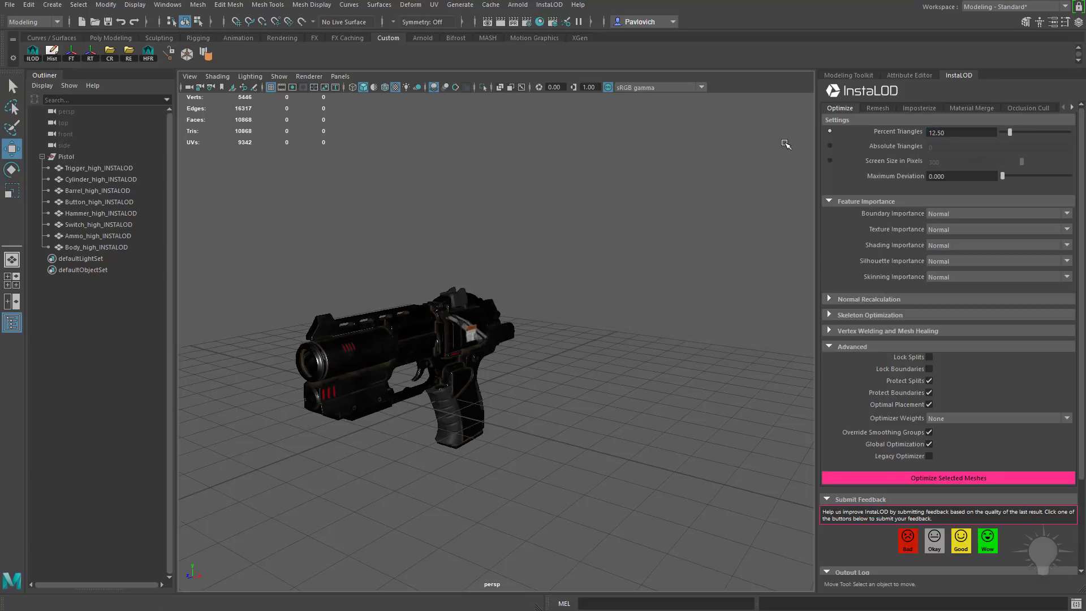
pyautogui.rightClick(939, 477)
pyautogui.click(959, 492)
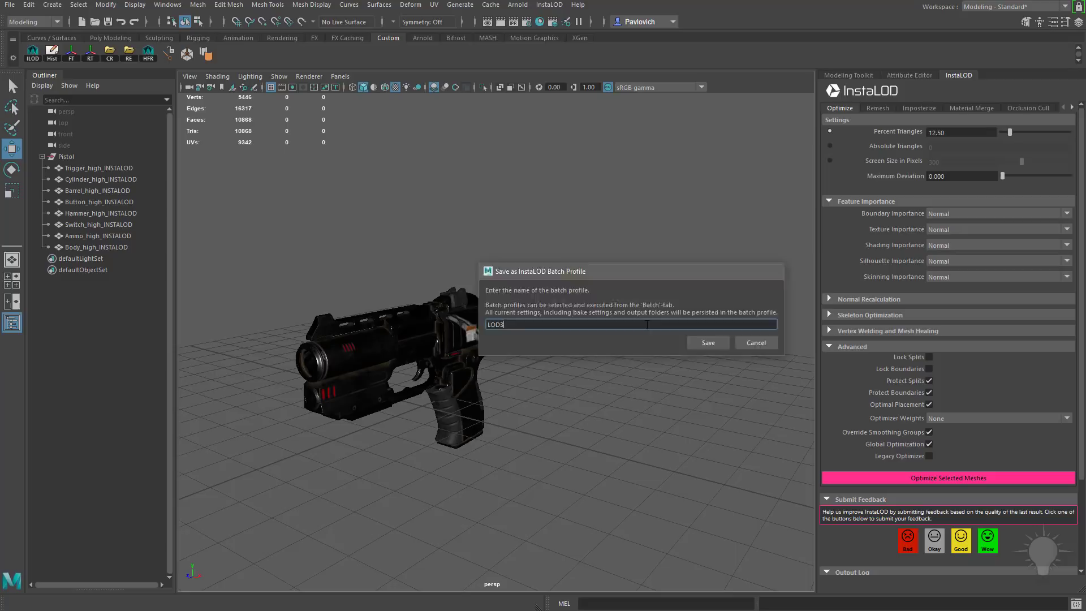
pyautogui.press('Return')
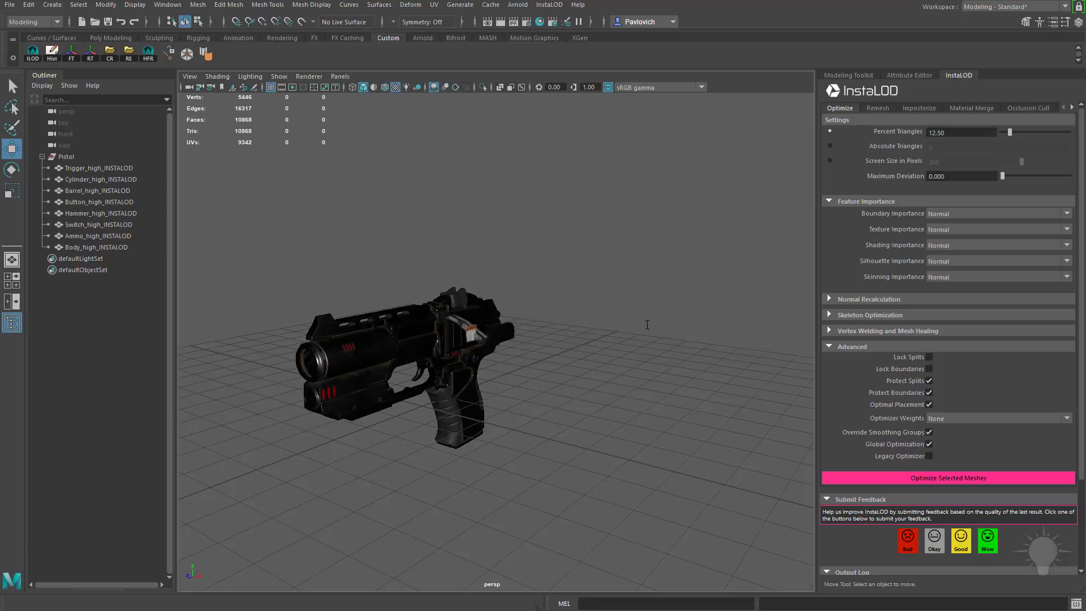
# Execute the batch with profiles LOD0 to LOD3 on the Pistol group and delete the generated meshes
pyautogui.click(1073, 108)
pyautogui.click(1010, 108)
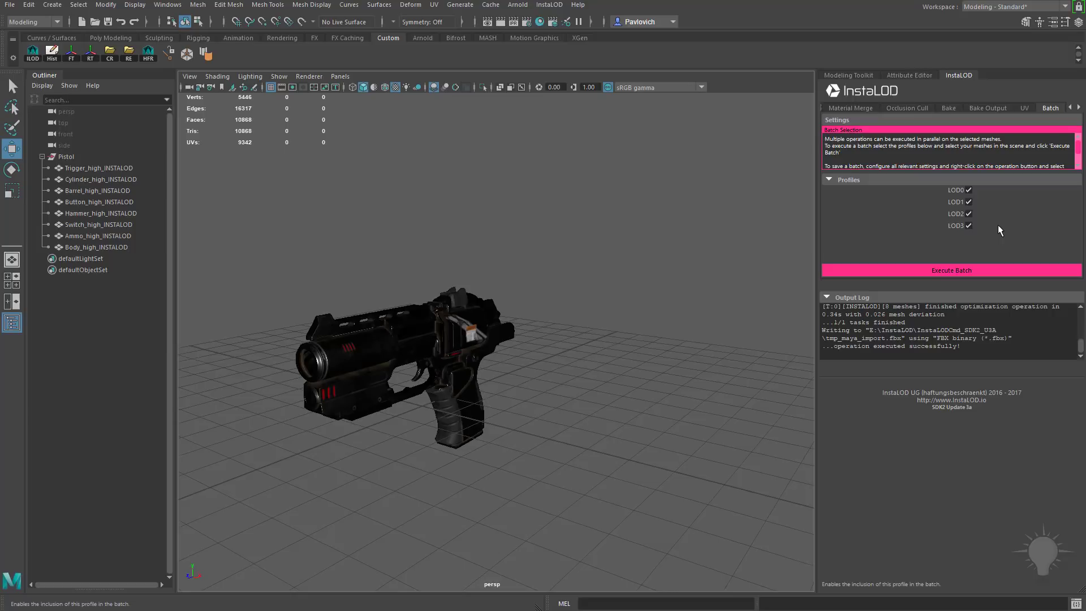
pyautogui.click(66, 156)
pyautogui.click(952, 270)
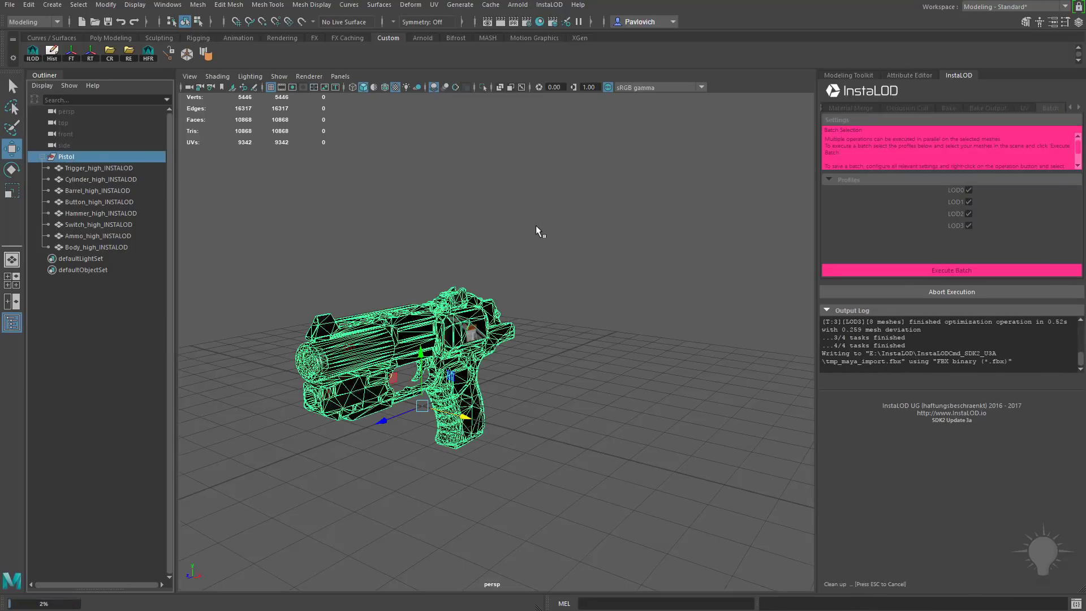
pyautogui.scroll(-2, 118, 341)
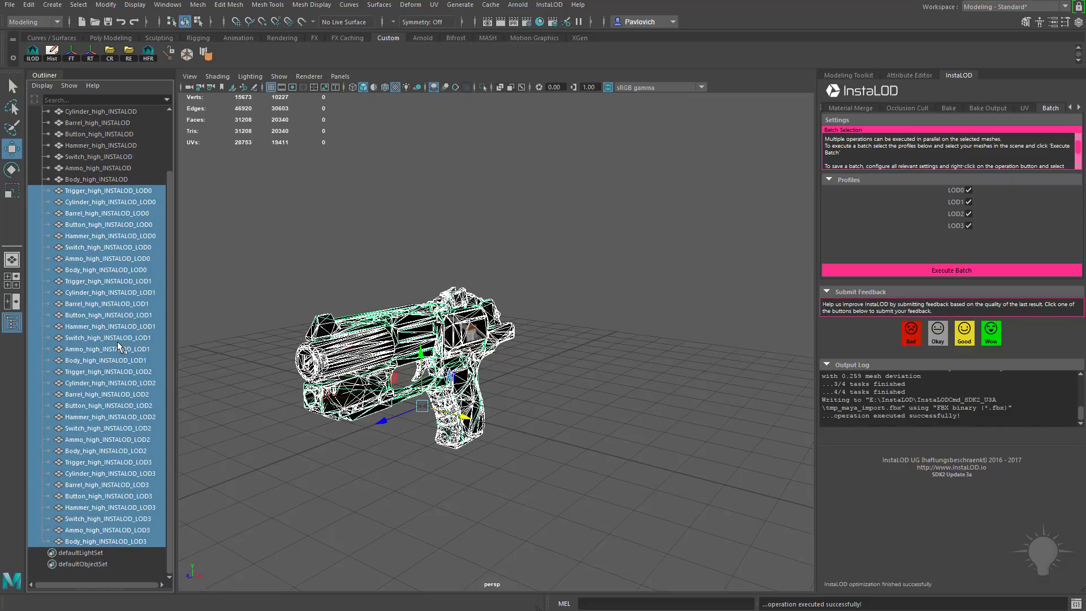
pyautogui.keyDown('alt'); pyautogui.moveTo(445, 225); pyautogui.dragTo(446, 227); pyautogui.keyUp('alt')
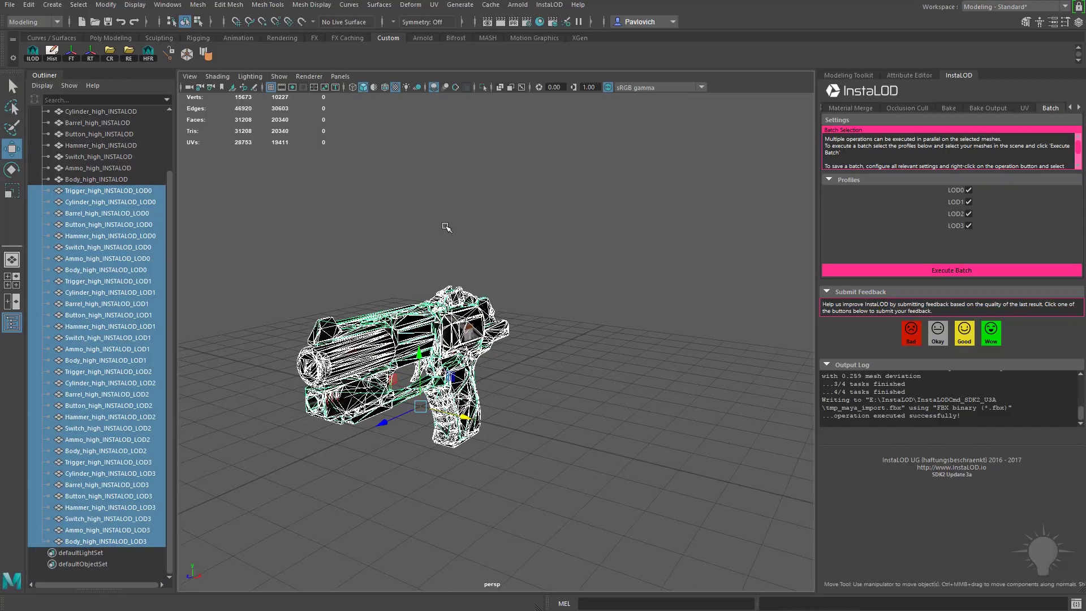
pyautogui.press('Delete')
# Enable Create LOD Groups in InstaLOD's global settings
pyautogui.click(1078, 108)
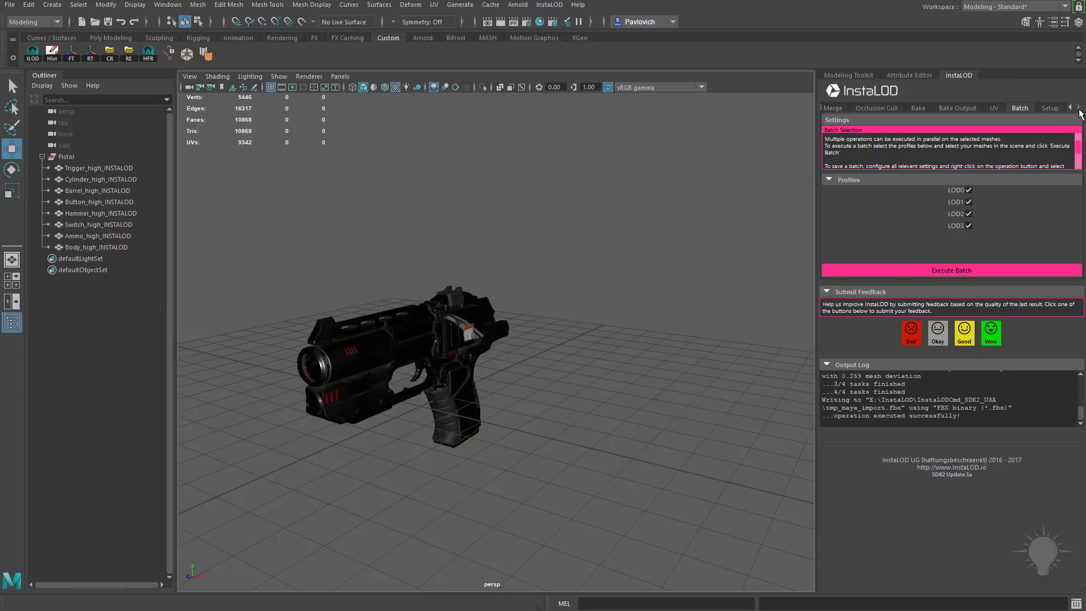
pyautogui.click(1046, 108)
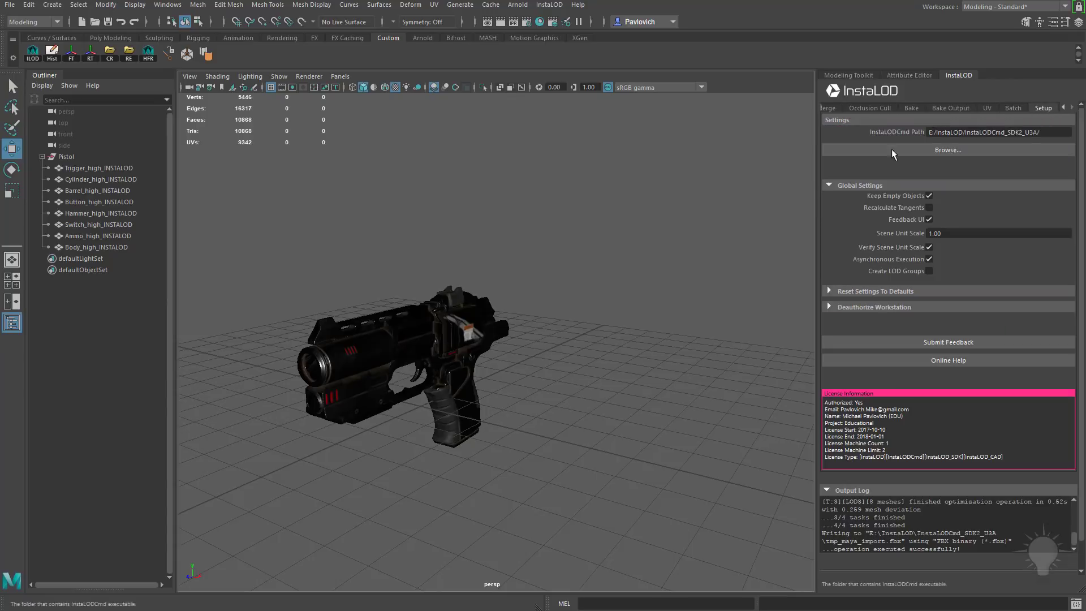
pyautogui.click(929, 271)
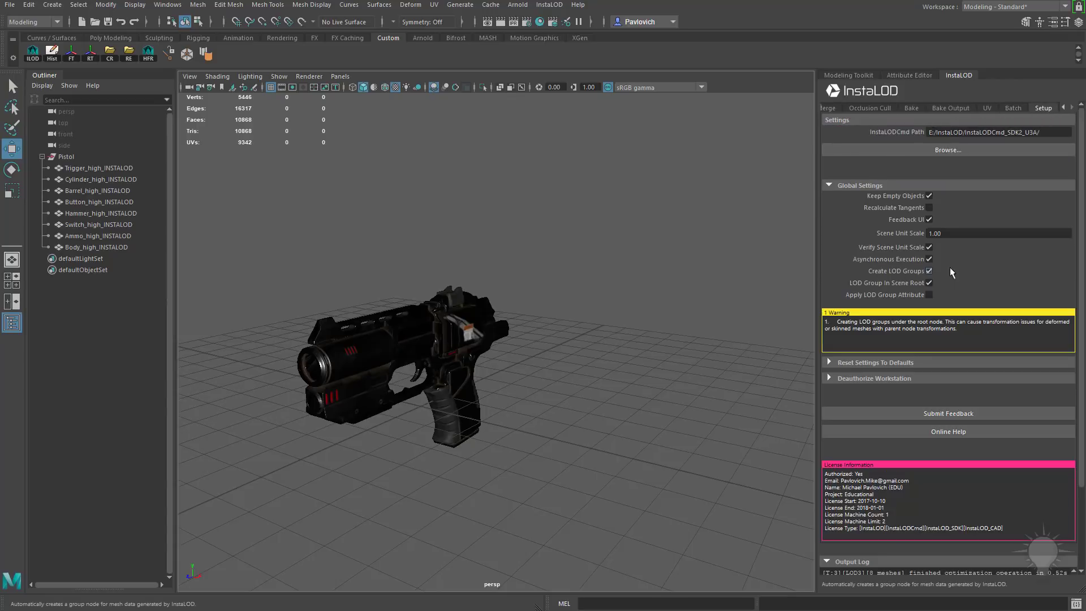
# Execute the batch with profiles LOD0 to LOD3 on the Pistol group with LOD group creation enabled
pyautogui.click(1011, 109)
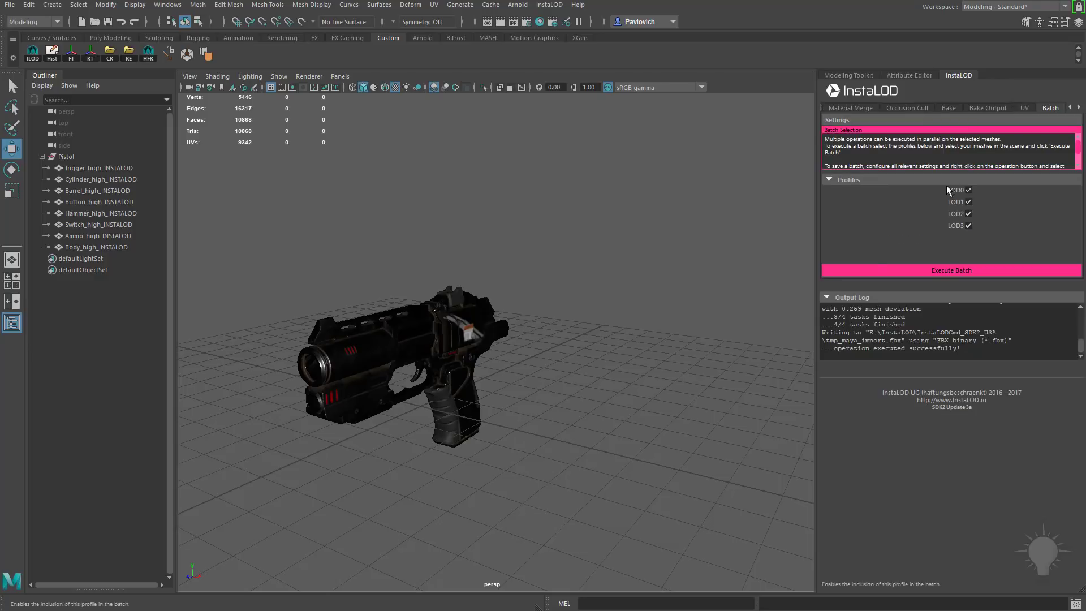
pyautogui.click(73, 155)
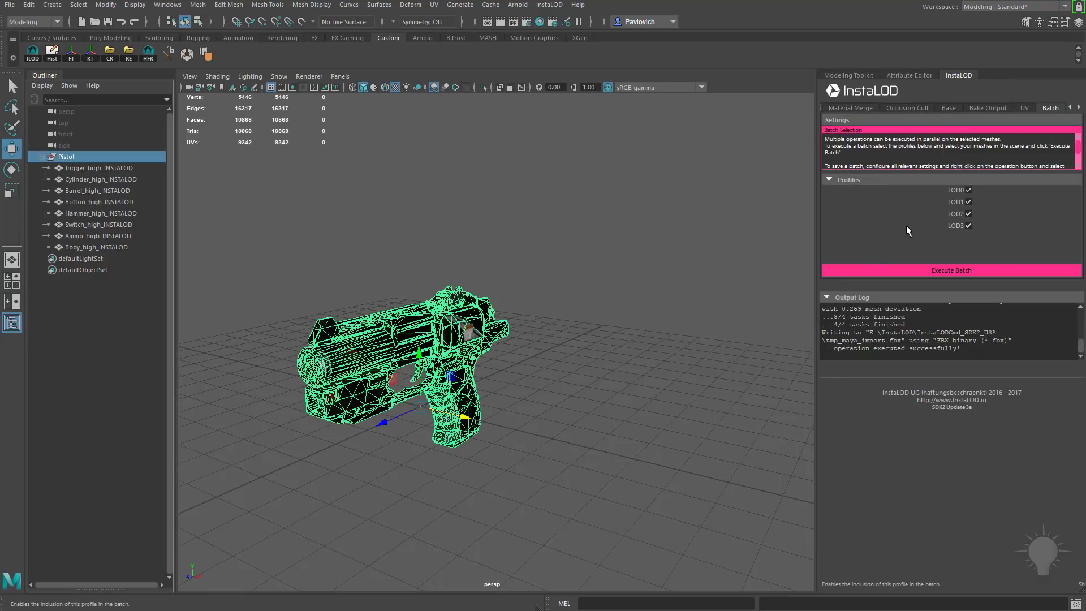
pyautogui.click(938, 271)
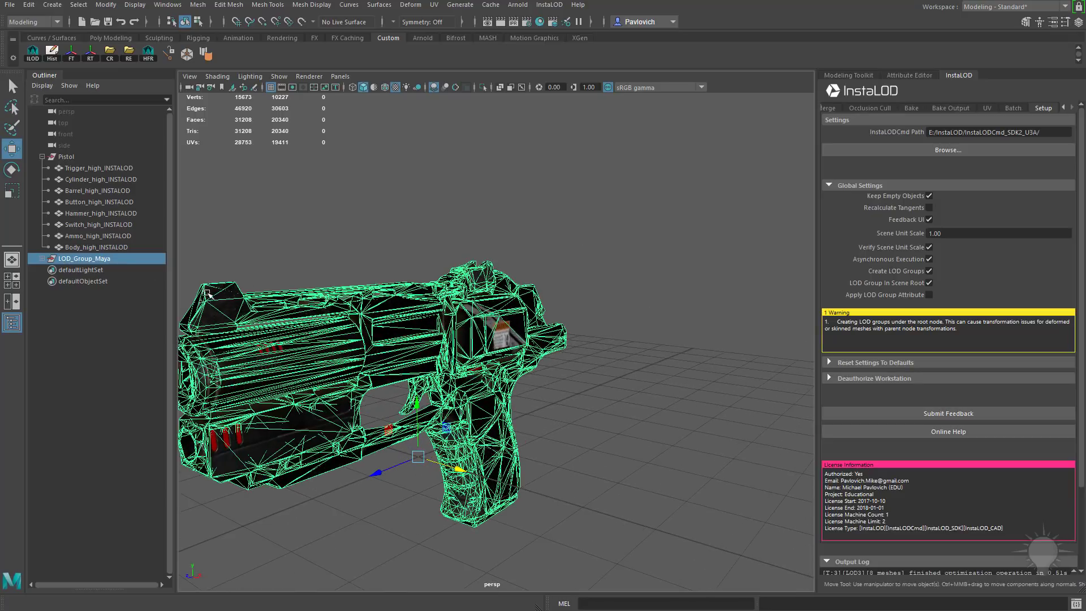
# Expand the generated LOD group and select LOD0 to LOD3 in turn to examine each level's mesh density
pyautogui.click(42, 259)
pyautogui.click(75, 270)
pyautogui.click(72, 280)
pyautogui.click(71, 292)
pyautogui.click(71, 302)
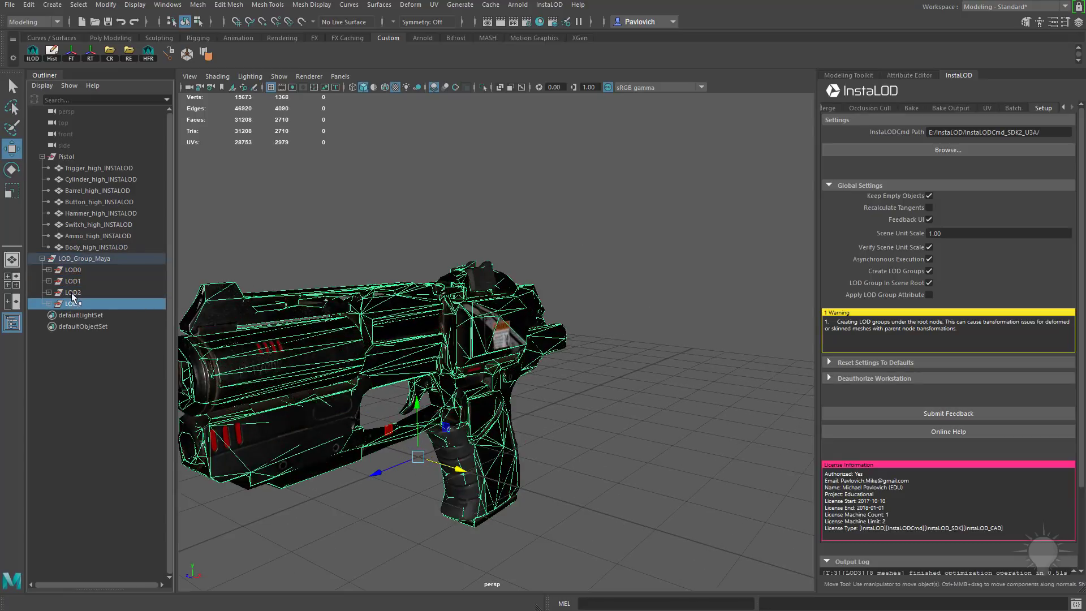
pyautogui.click(72, 293)
pyautogui.click(74, 279)
pyautogui.click(72, 270)
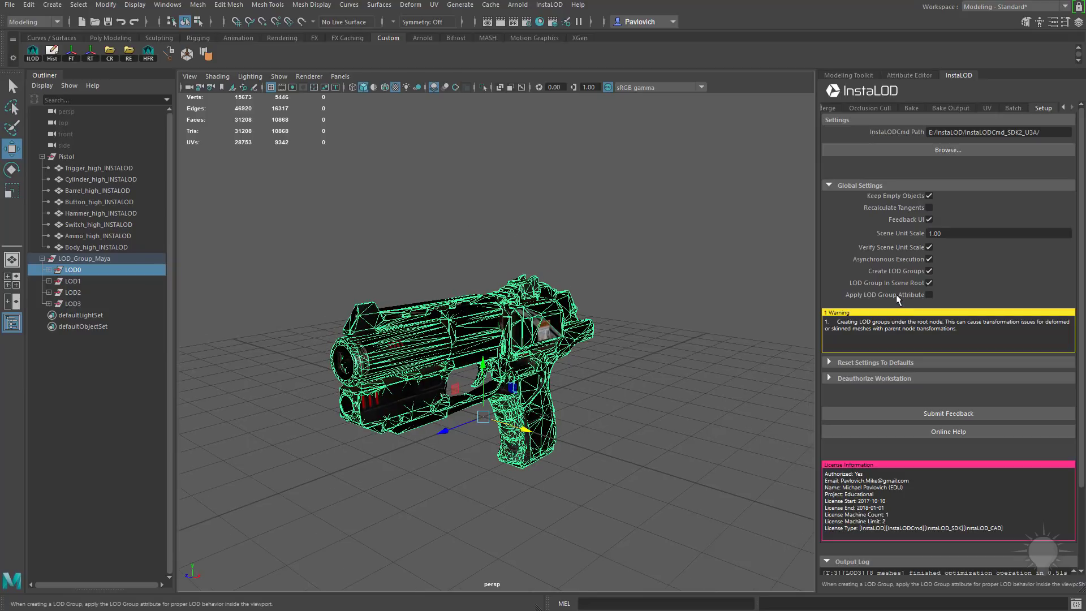
# Delete the generated LOD group and execute the LOD0 to LOD3 batch on the Pistol group with Apply LOD Group Attribute enabled
pyautogui.click(76, 260)
pyautogui.press('Delete')
pyautogui.click(66, 157)
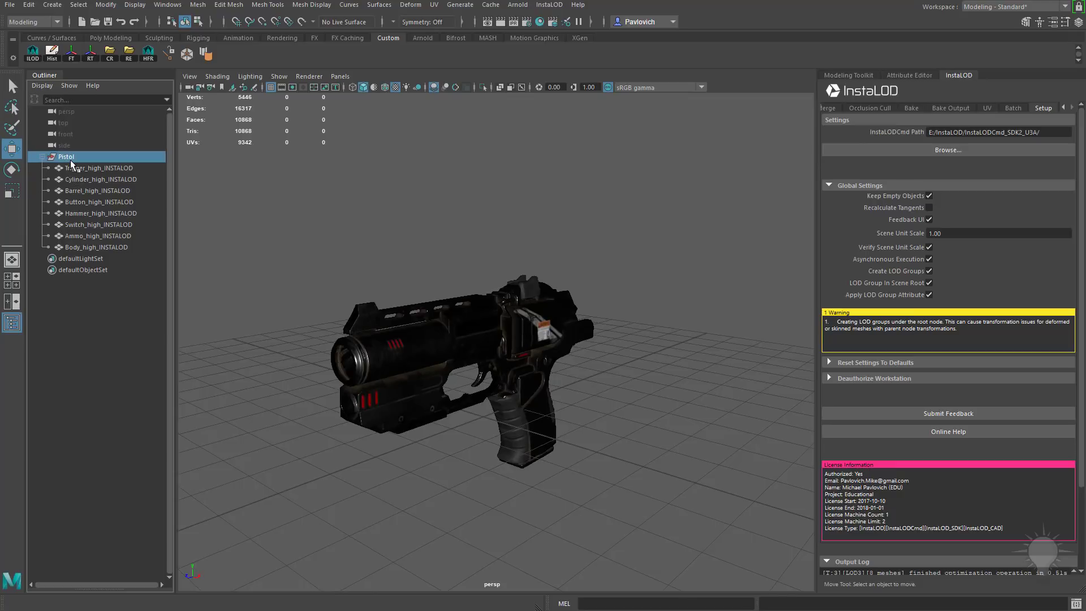
pyautogui.click(1011, 108)
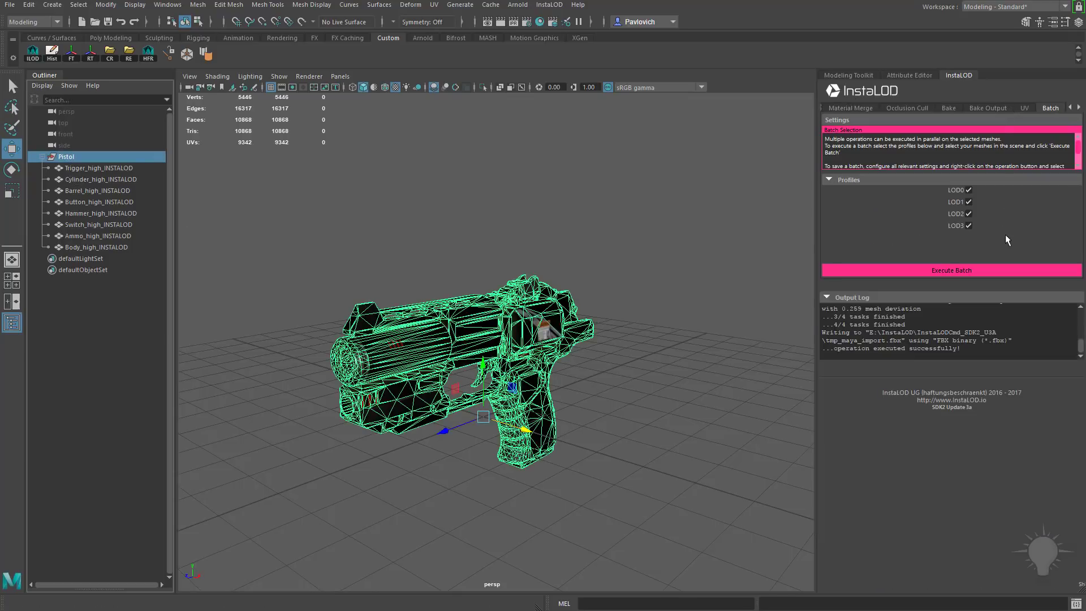
pyautogui.click(963, 271)
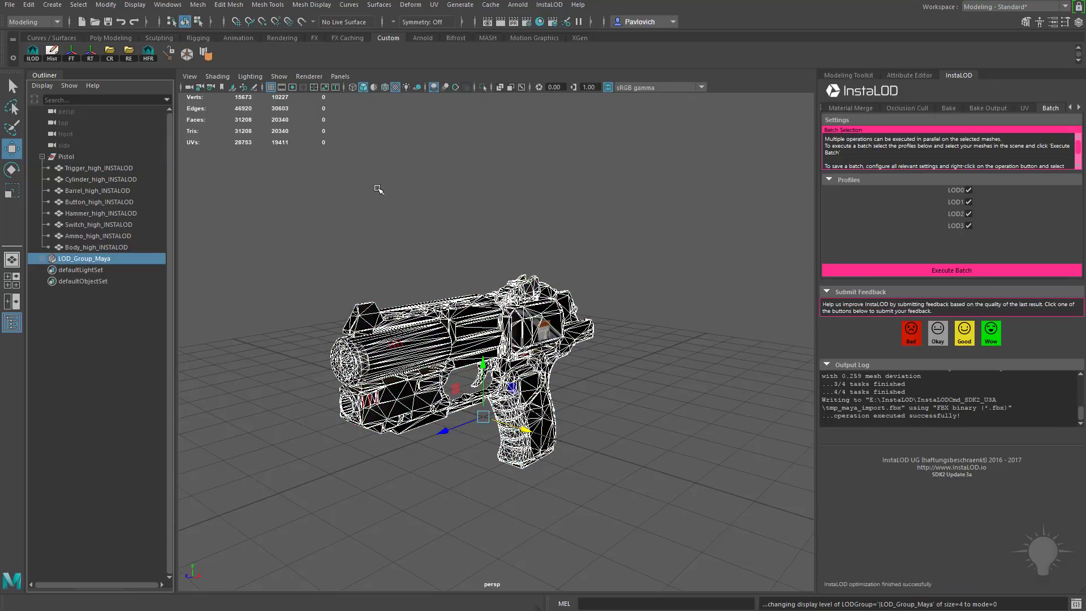
# Expand the new LOD group in the Outliner and select its LOD0 child to inspect it
pyautogui.click(42, 259)
pyautogui.click(45, 271)
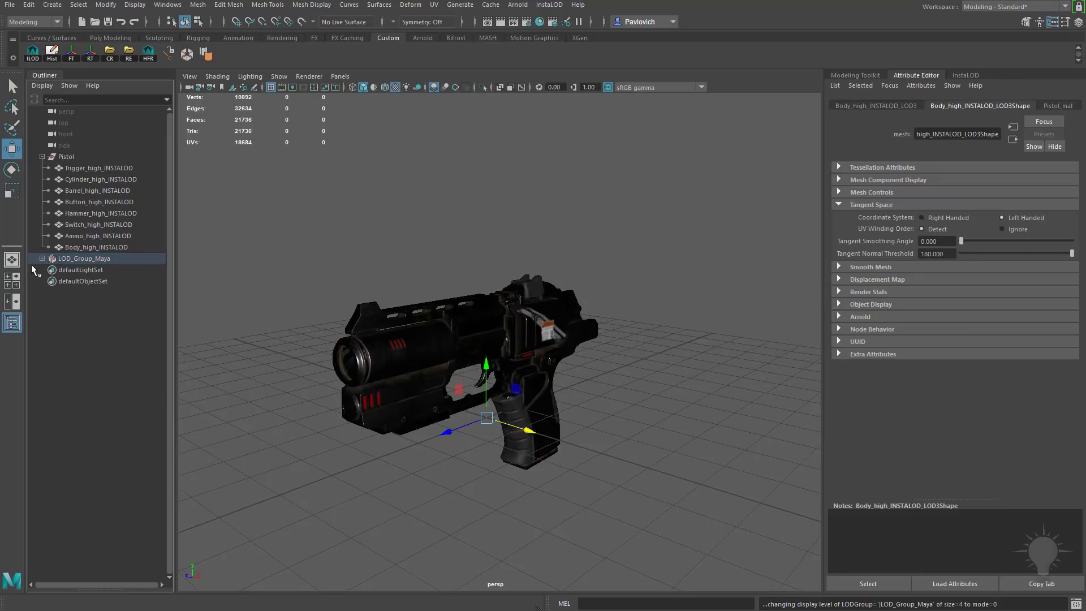
pyautogui.click(41, 258)
pyautogui.click(87, 268)
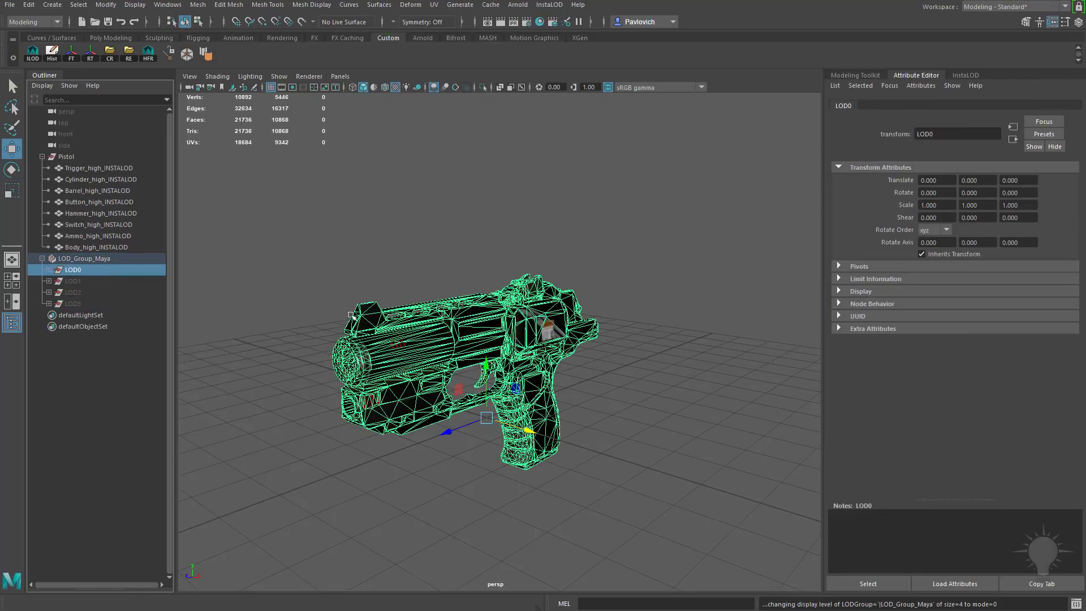
# Hide the grid in the perspective viewport and clear the selection
pyautogui.click(279, 77)
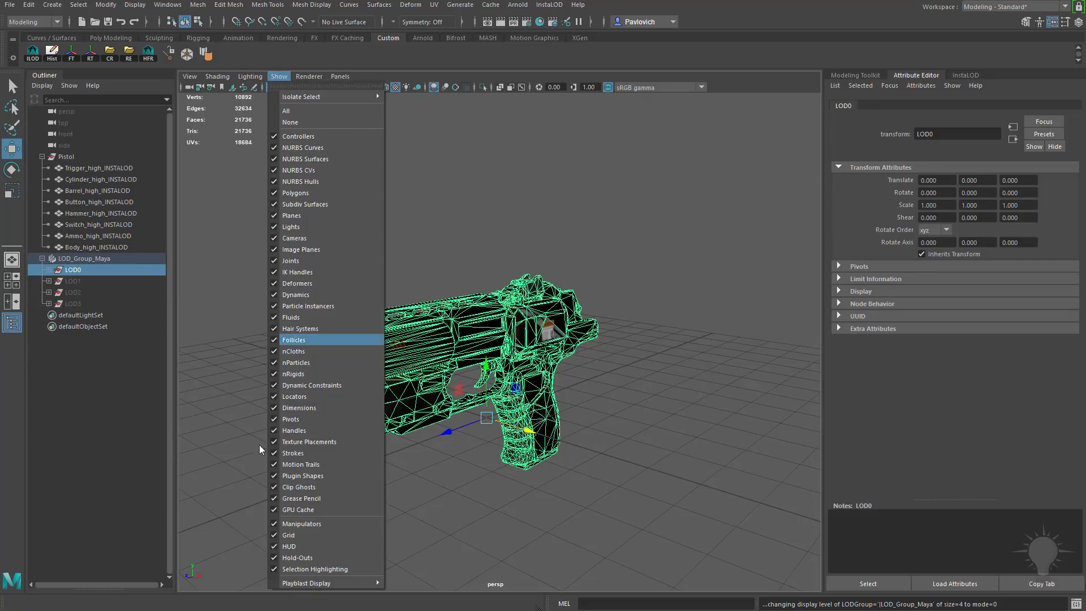
pyautogui.click(317, 522)
pyautogui.click(650, 233)
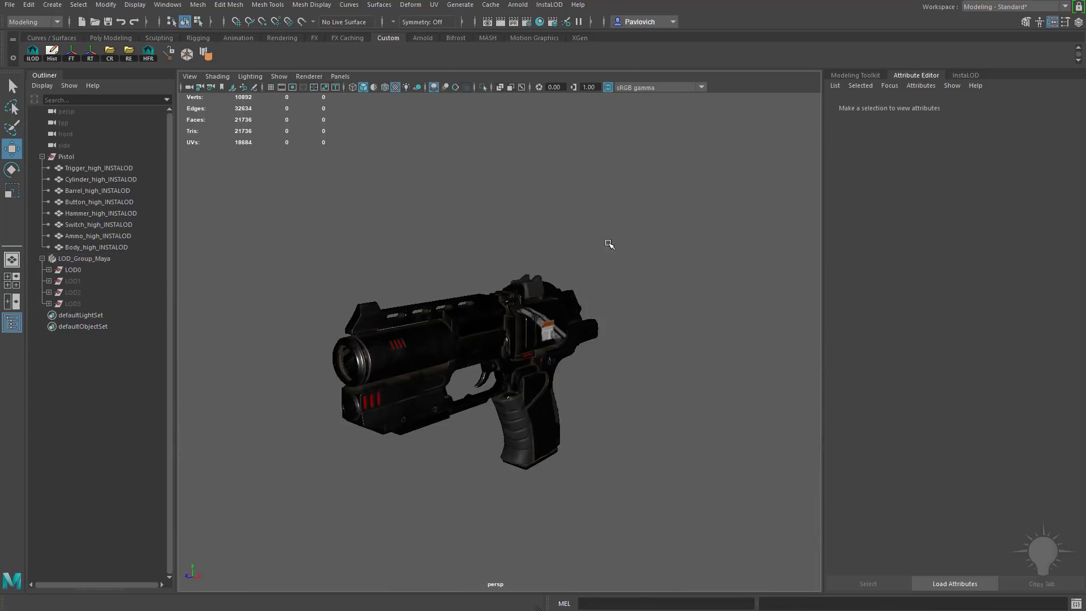
# Zoom the camera toward and away from the pistol to examine how the LOD group switches levels with distance
pyautogui.scroll(5, 503, 245)
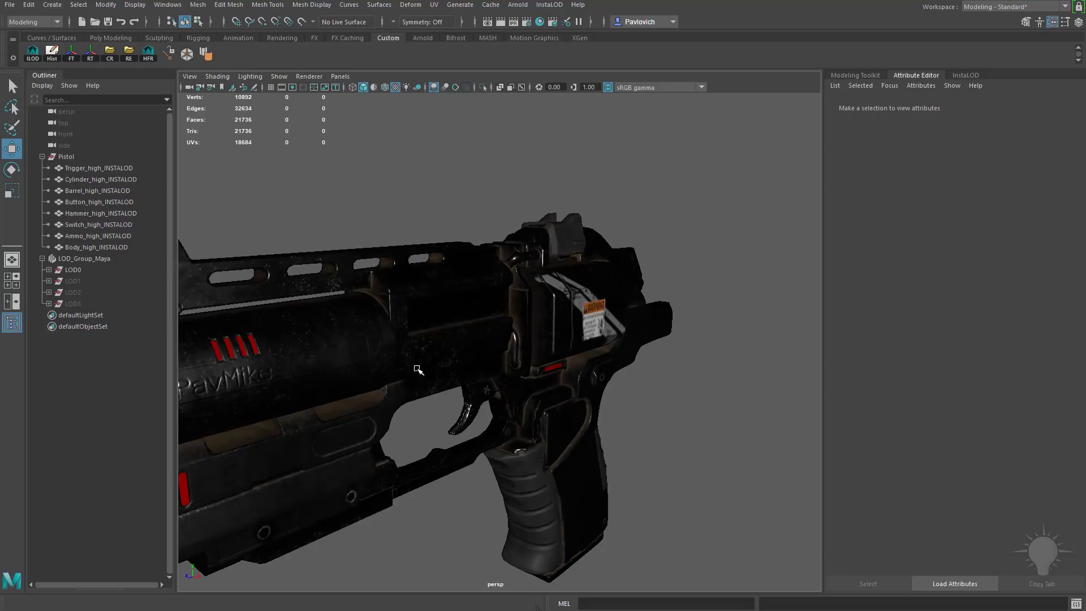
pyautogui.scroll(-5, 659, 358)
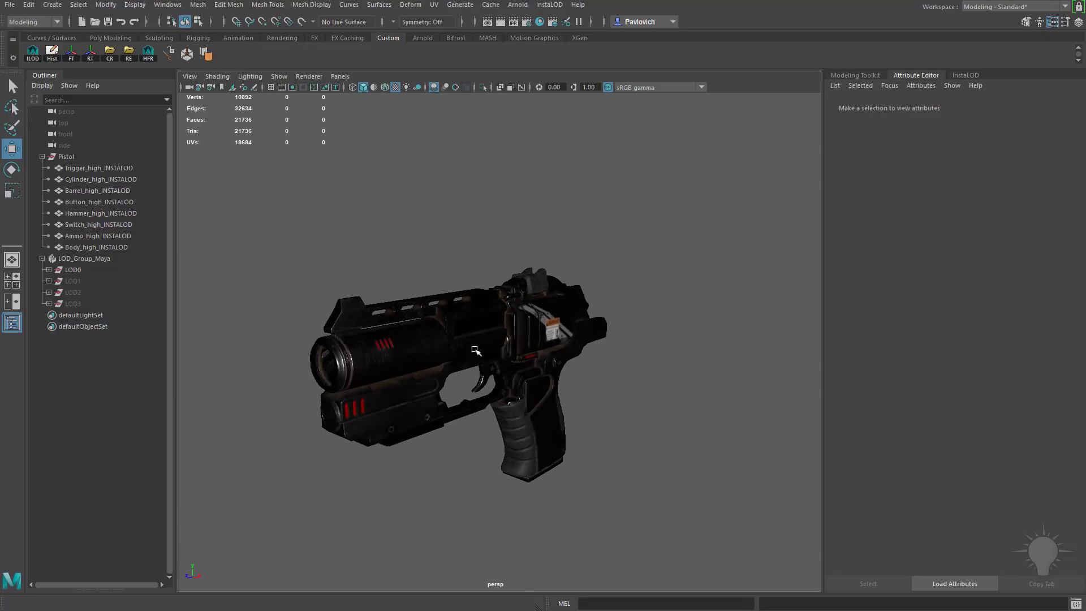
pyautogui.scroll(-8, 475, 351)
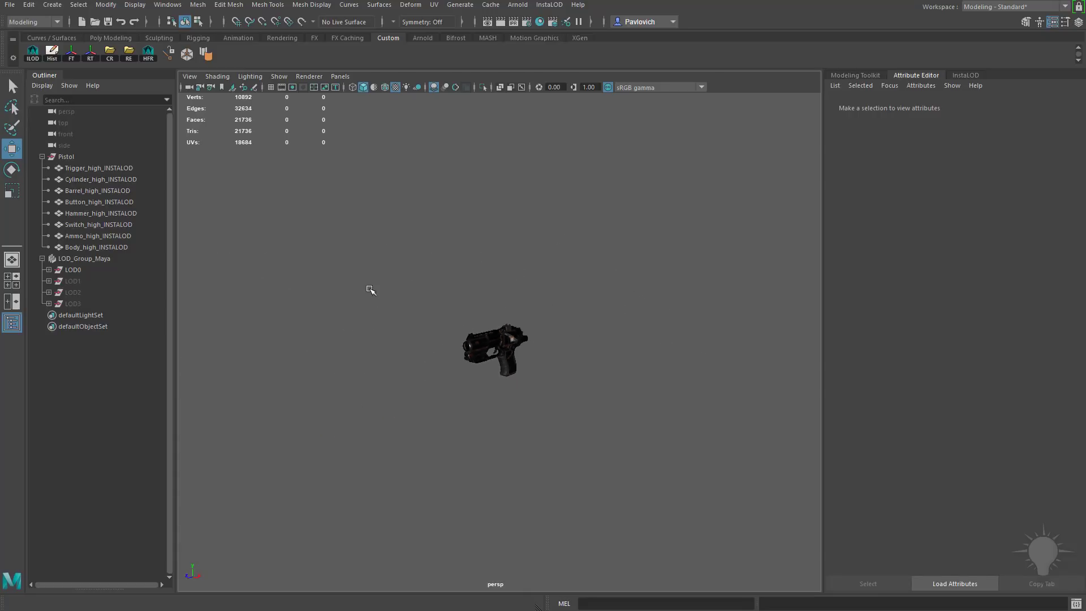
pyautogui.scroll(3, 557, 268)
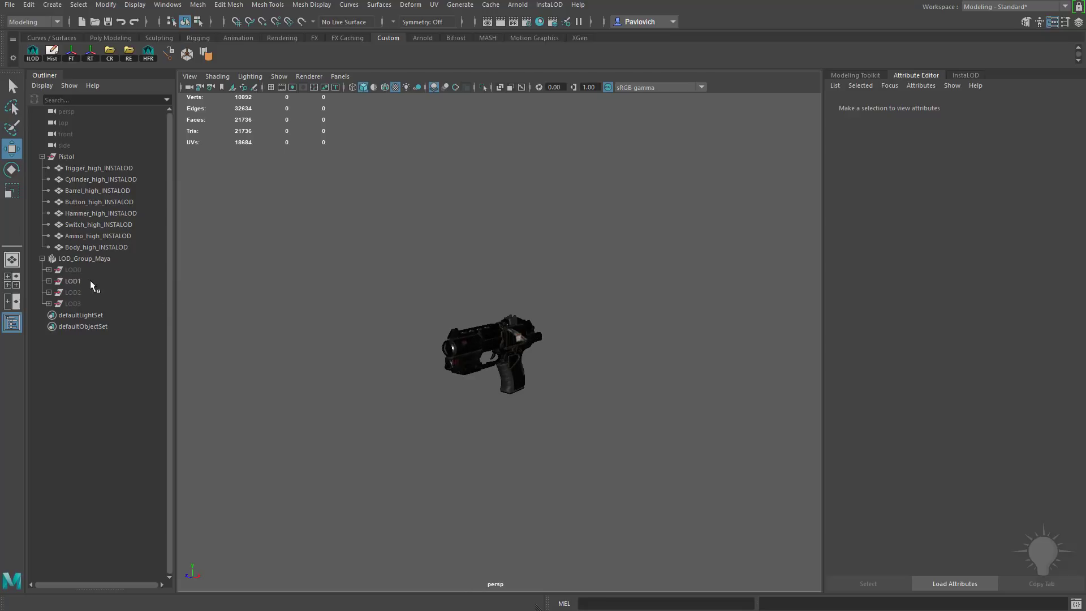
pyautogui.scroll(-4, 667, 351)
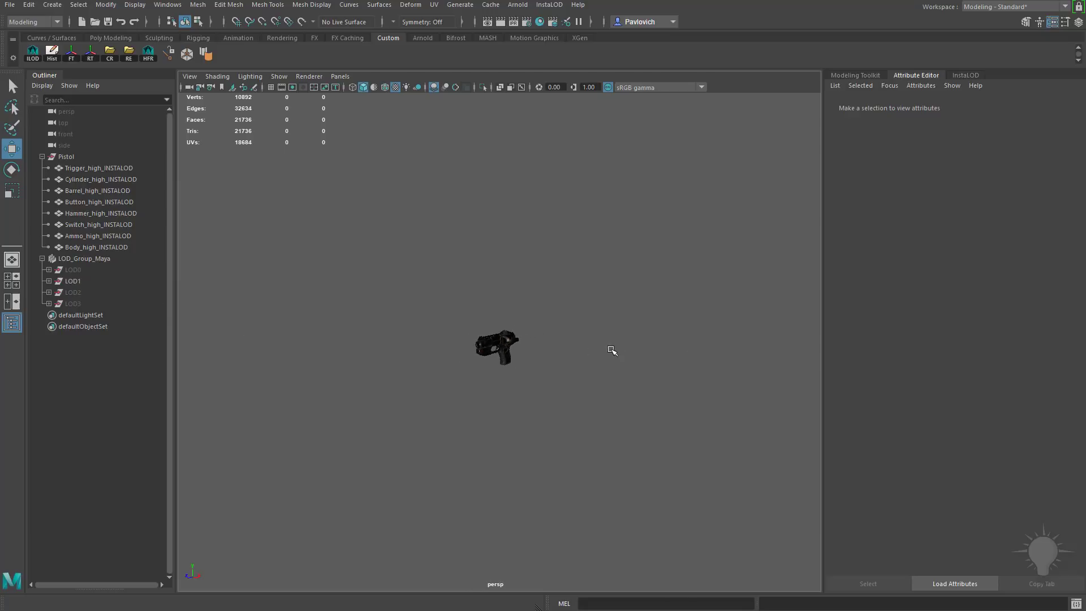
pyautogui.scroll(-3, 731, 331)
pyautogui.scroll(10, 668, 348)
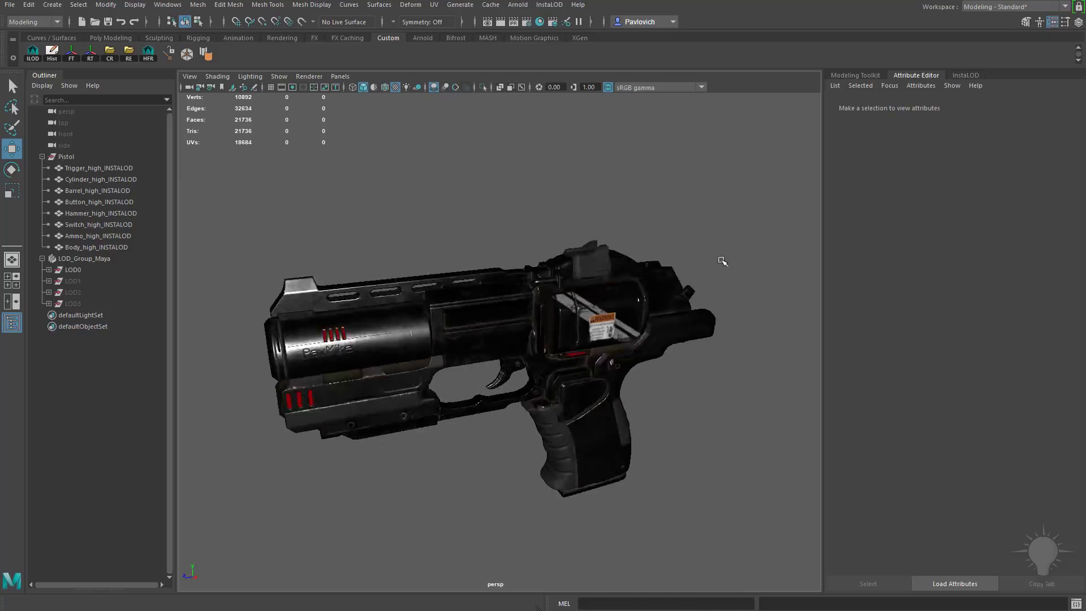
pyautogui.keyDown('alt'); pyautogui.moveTo(722, 261); pyautogui.dragTo(684, 260); pyautogui.keyUp('alt')
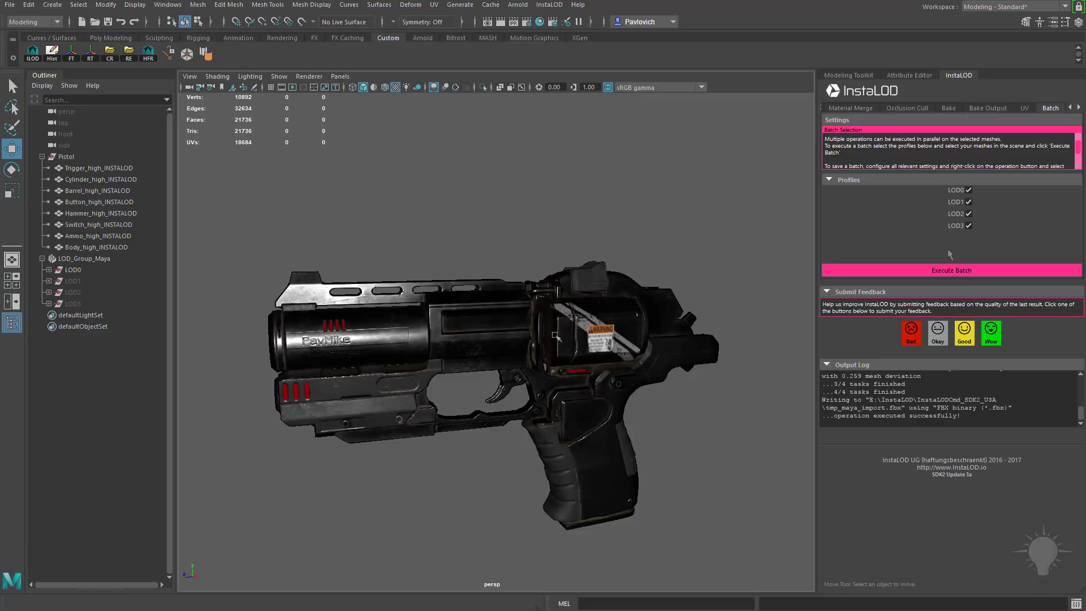
# Select the pistol's cylinder mesh, set Emissive Intensity of Pistol_mat to 1.000, and clear the selection
pyautogui.click(573, 317)
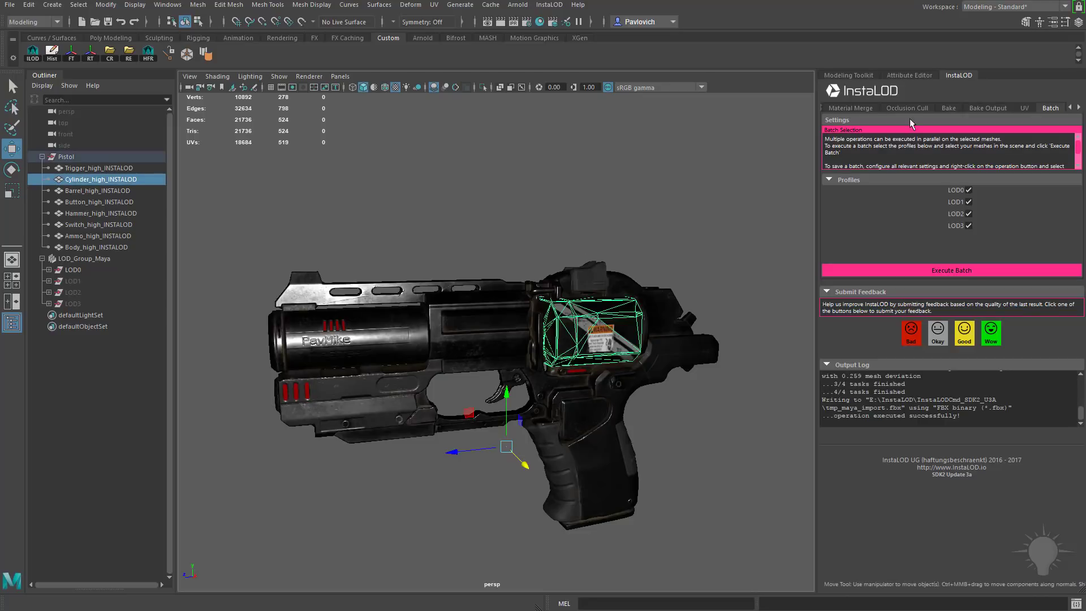
pyautogui.click(924, 74)
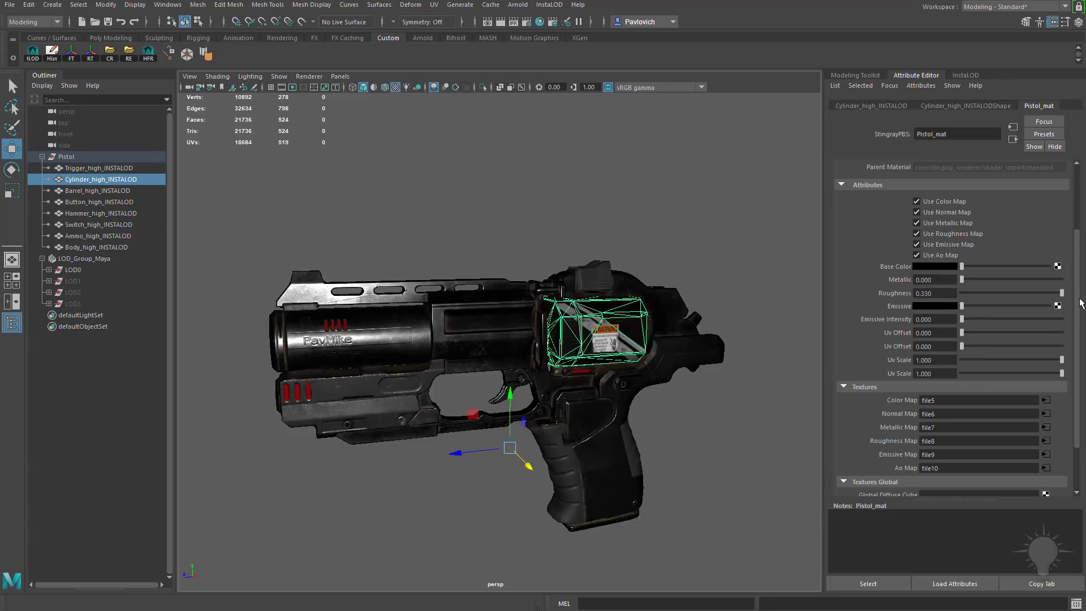
pyautogui.scroll(3, 916, 333)
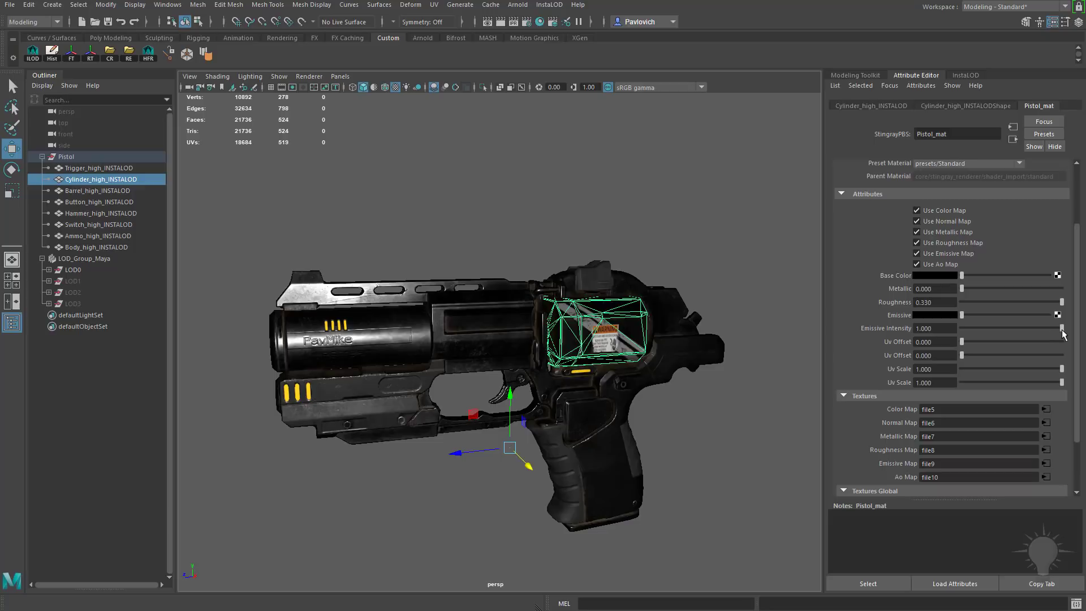
pyautogui.keyDown('alt'); pyautogui.moveTo(504, 191); pyautogui.dragTo(625, 217); pyautogui.keyUp('alt')
pyautogui.click(551, 211)
pyautogui.keyDown('alt'); pyautogui.moveTo(625, 218); pyautogui.dragTo(482, 191, button='right'); pyautogui.keyUp('alt')
pyautogui.keyDown('alt'); pyautogui.moveTo(482, 191); pyautogui.dragTo(394, 187, button='middle'); pyautogui.keyUp('alt')
pyautogui.keyDown('alt'); pyautogui.moveTo(393, 187); pyautogui.dragTo(427, 231); pyautogui.keyUp('alt')
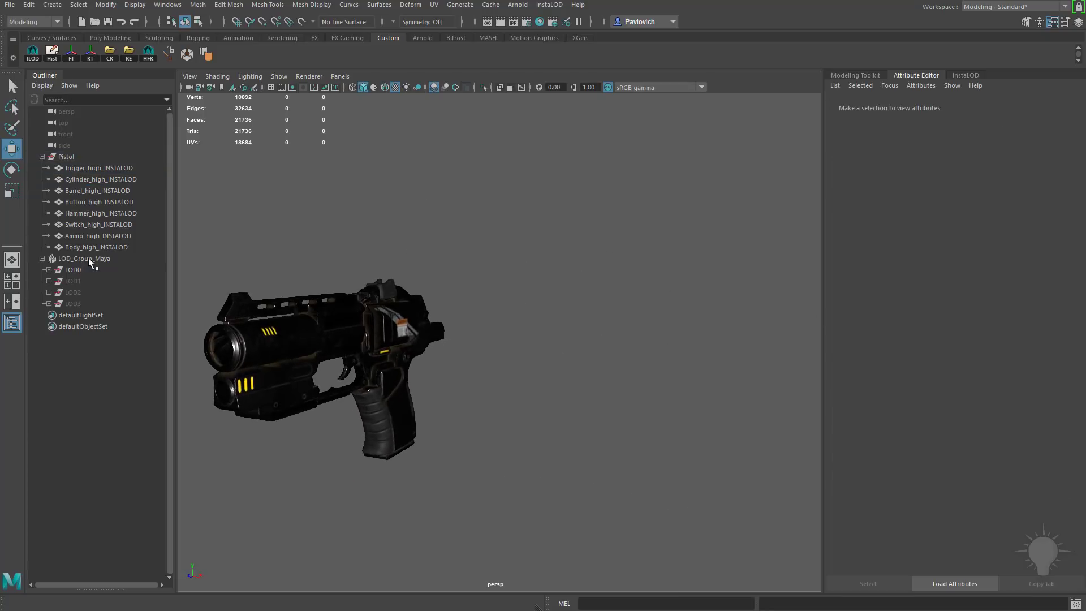
# Collapse the original Pistol group in the Outliner and hide it
pyautogui.click(88, 259)
pyautogui.click(42, 157)
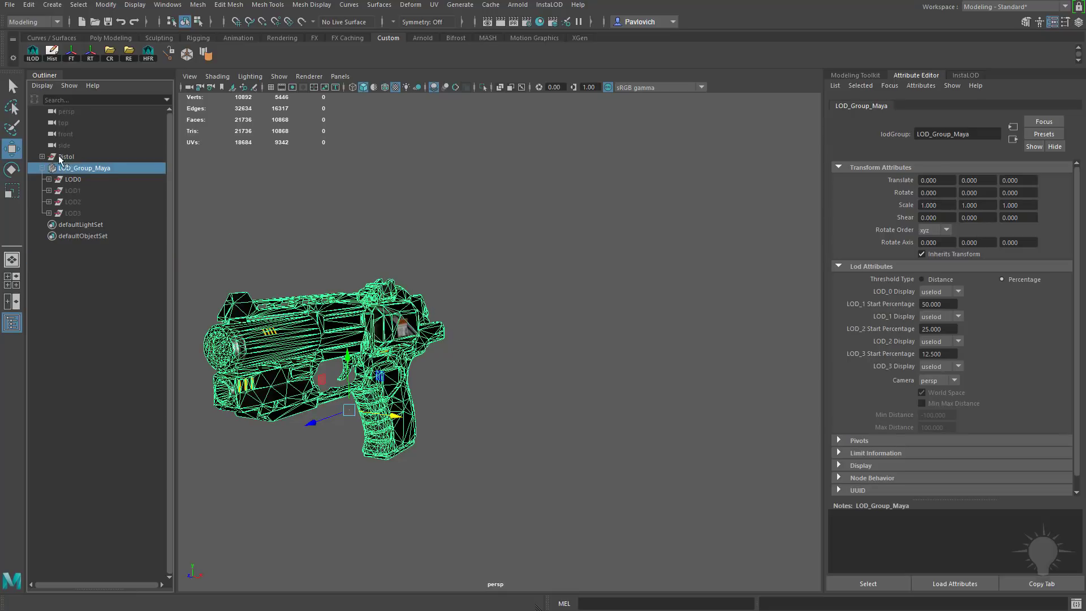
pyautogui.hotkey('ctrl', 'h')
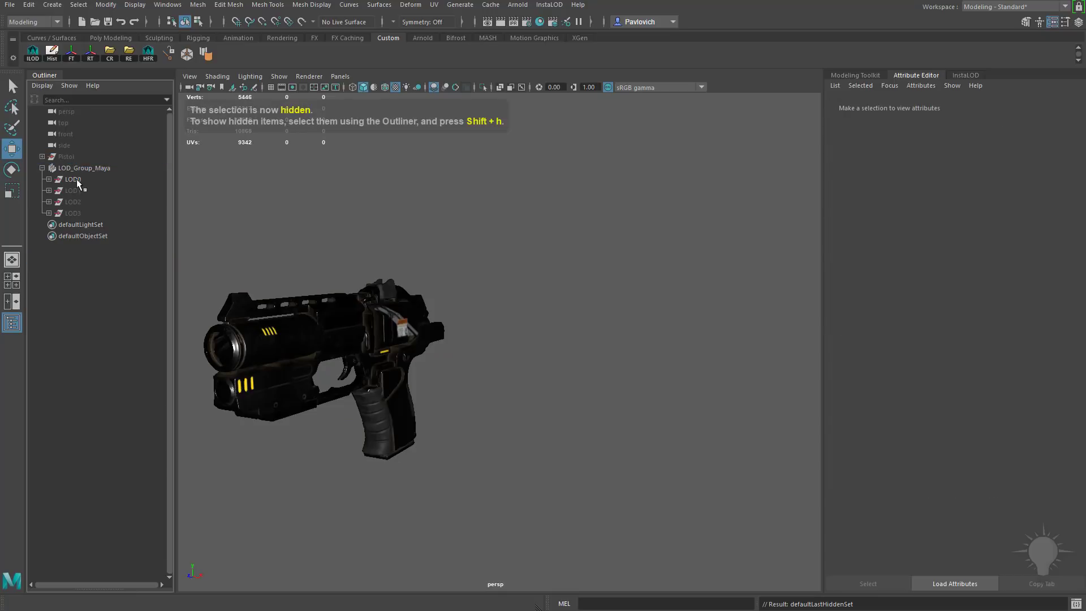
# Try to show the hidden LOD levels by selecting LOD0 to LOD3 and unhiding them
pyautogui.moveTo(77, 179); pyautogui.dragTo(72, 213)
pyautogui.hotkey('shift', 'h')
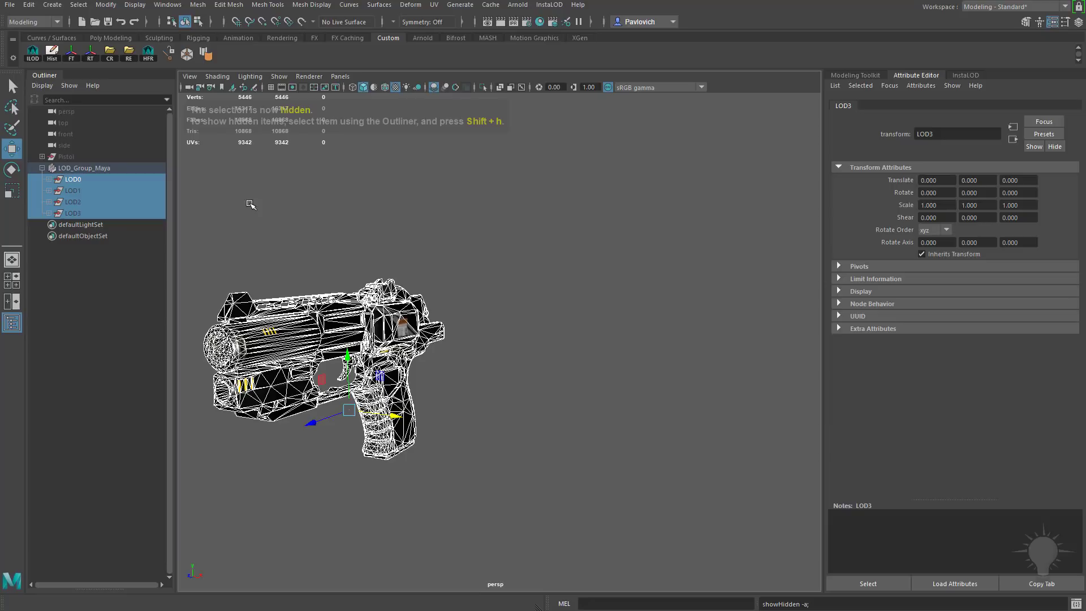
pyautogui.click(80, 184)
pyautogui.click(87, 171)
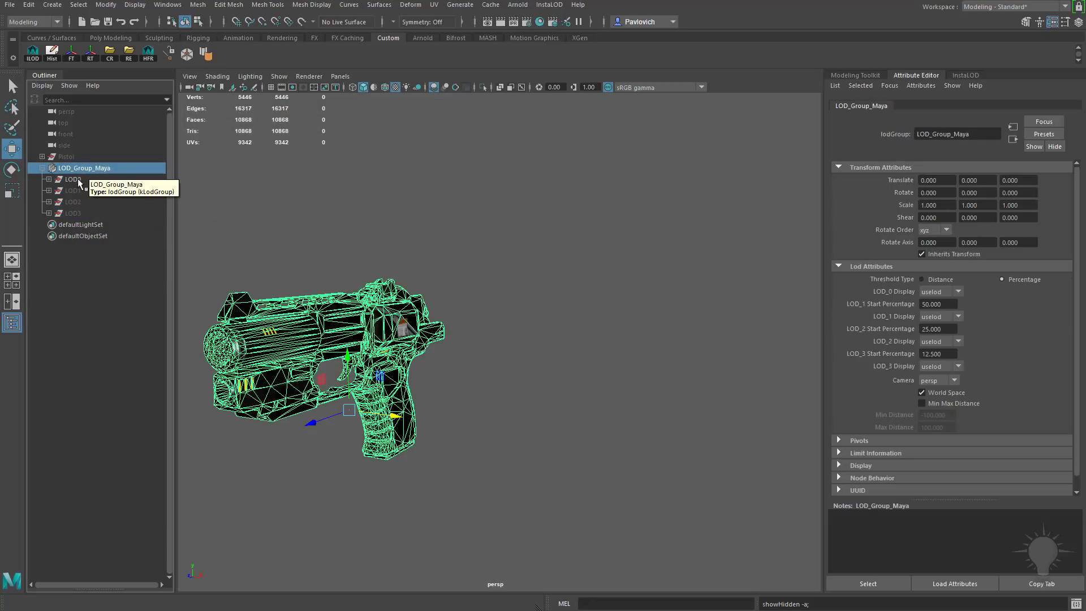
# Unparent LOD0 to LOD3 from LOD_Group_Maya and delete the emptied LOD group
pyautogui.click(77, 179)
pyautogui.keyDown('shift'); pyautogui.click(74, 212); pyautogui.keyUp('shift')
pyautogui.hotkey('shift', 'p')
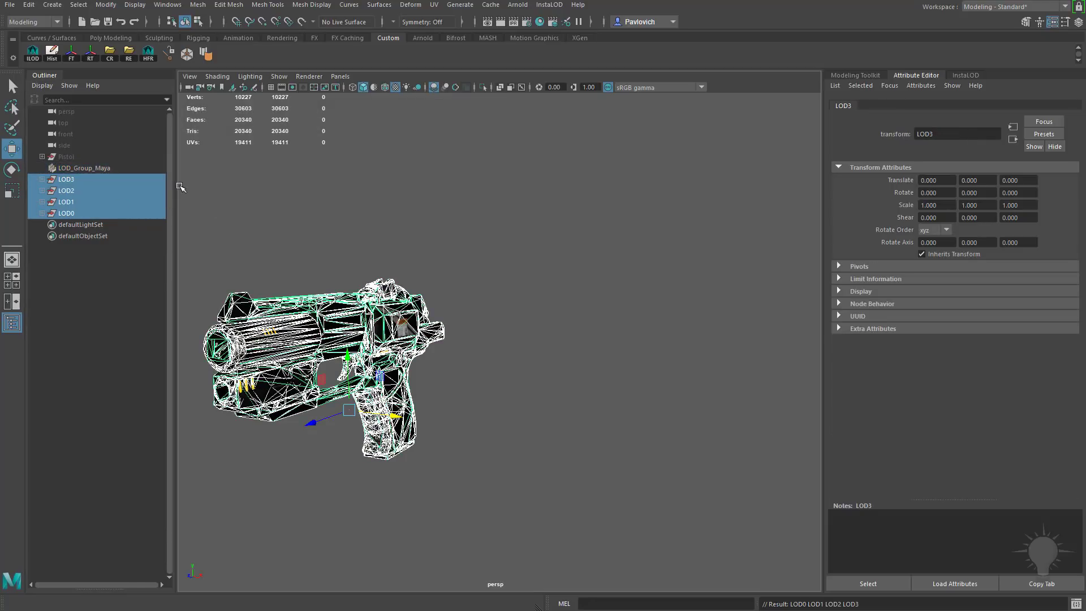
pyautogui.click(82, 168)
pyautogui.press('Delete')
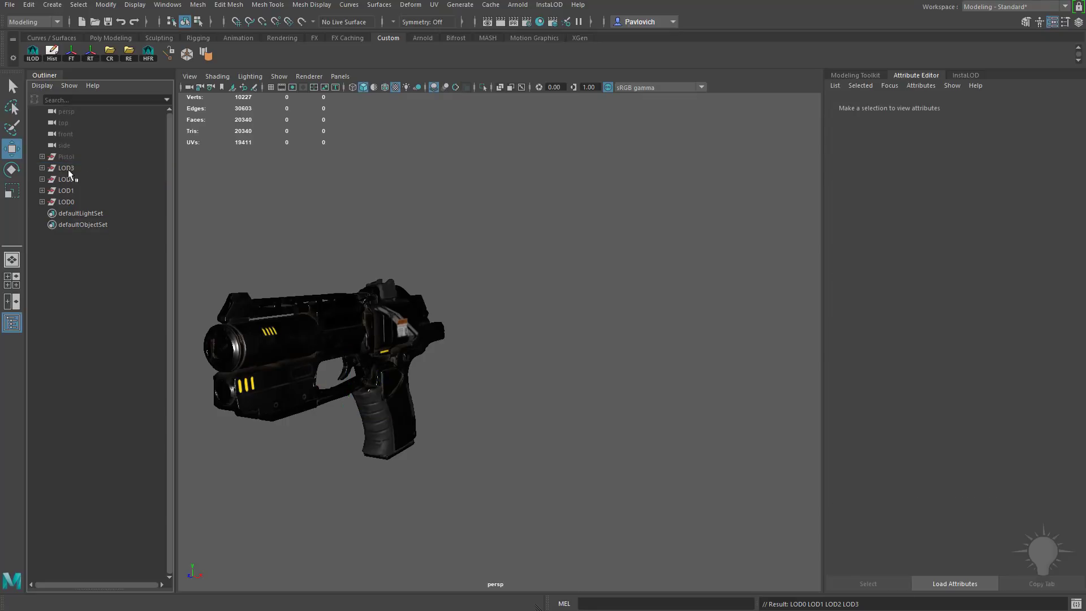
# Move LOD1 about 3.33 units along X so it stands beside LOD0
pyautogui.click(66, 201)
pyautogui.keyDown('alt'); pyautogui.moveTo(258, 251); pyautogui.dragTo(341, 249, button='middle'); pyautogui.keyUp('alt')
pyautogui.click(73, 194)
pyautogui.moveTo(512, 310); pyautogui.dragTo(792, 315, button='middle')
# Move LOD2 to about 6.94 and LOD3 to about 8.89 along X so all four pistols stand in a row
pyautogui.click(70, 179)
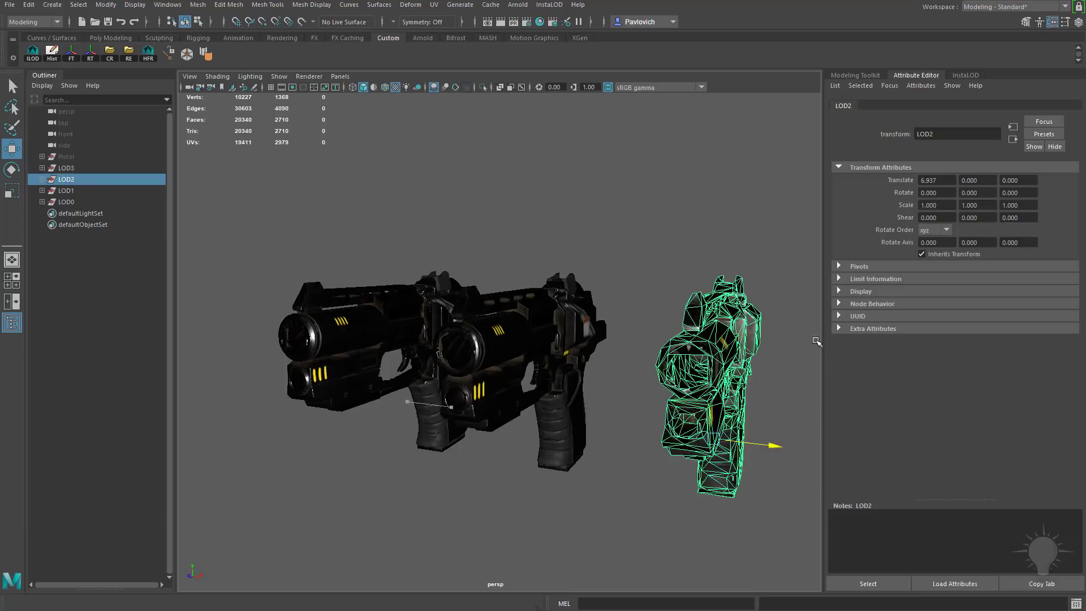
pyautogui.click(92, 170)
pyautogui.moveTo(295, 255); pyautogui.dragTo(731, 337, button='middle')
pyautogui.keyDown('alt'); pyautogui.moveTo(732, 337); pyautogui.dragTo(620, 286, button='right'); pyautogui.keyUp('alt')
pyautogui.click(568, 267)
pyautogui.keyDown('alt'); pyautogui.moveTo(619, 286); pyautogui.dragTo(566, 266); pyautogui.keyUp('alt')
pyautogui.keyDown('alt'); pyautogui.moveTo(435, 271); pyautogui.dragTo(351, 271); pyautogui.keyUp('alt')
# Select the LOD levels in turn to examine their polygon counts, and compare the row of pistols from both sides
pyautogui.click(79, 191)
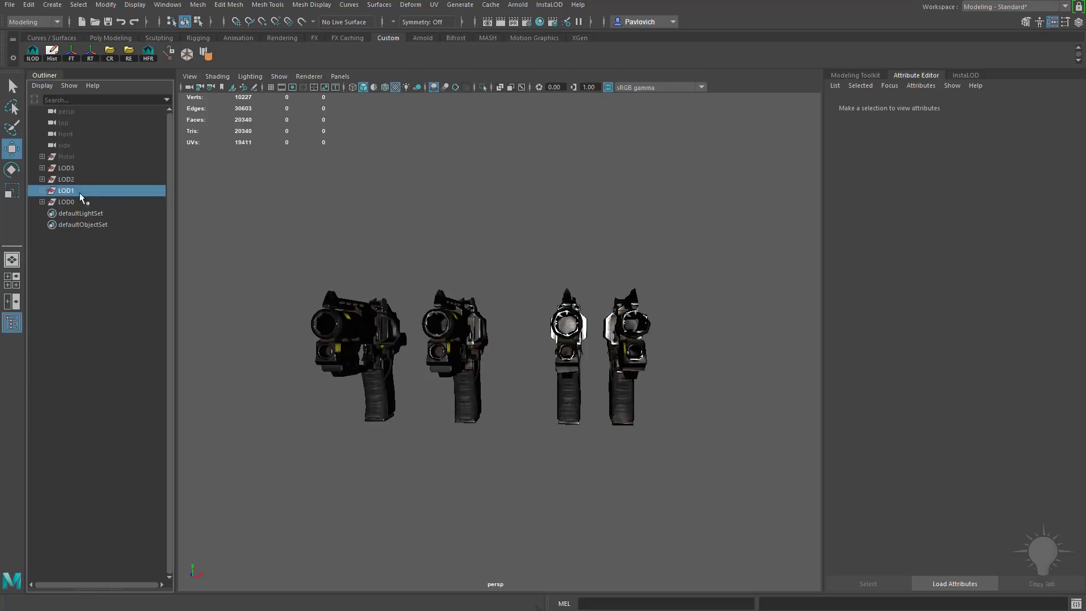
pyautogui.keyDown('alt'); pyautogui.moveTo(407, 249); pyautogui.dragTo(384, 258); pyautogui.keyUp('alt')
pyautogui.click(80, 202)
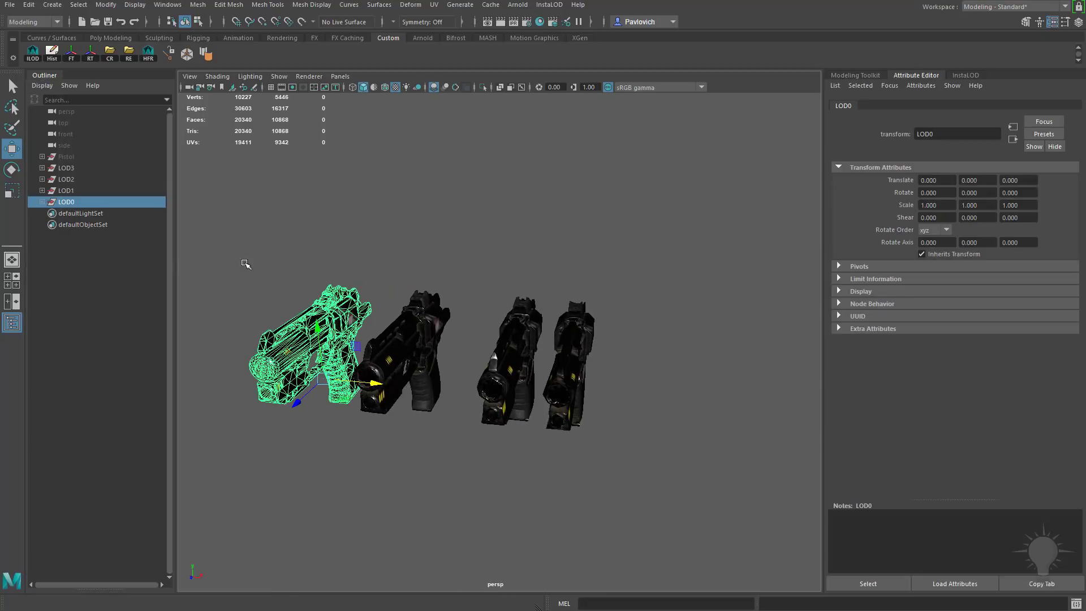
pyautogui.click(73, 195)
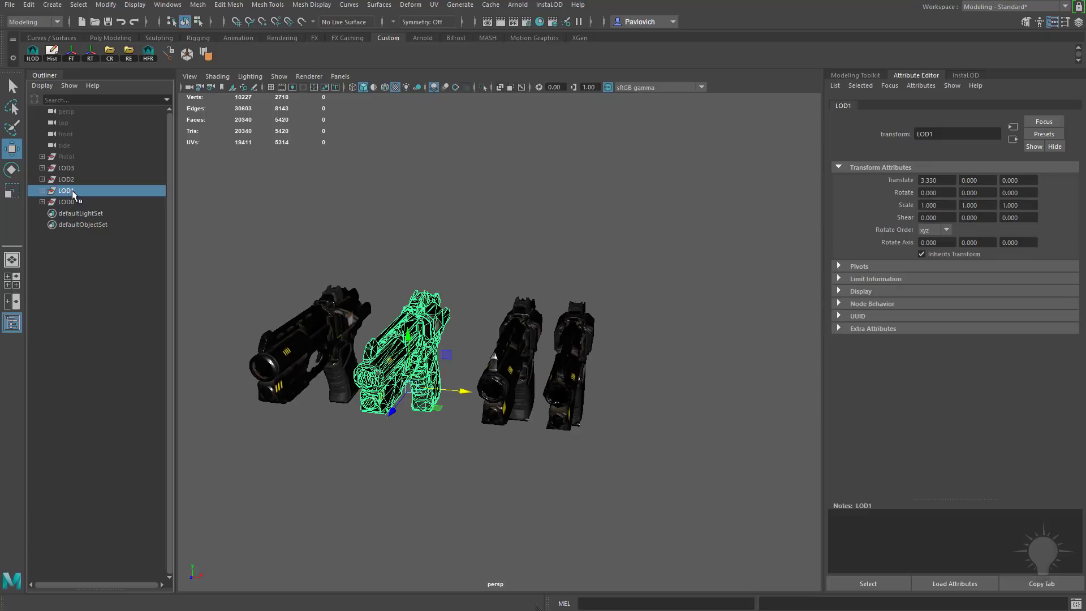
pyautogui.click(66, 180)
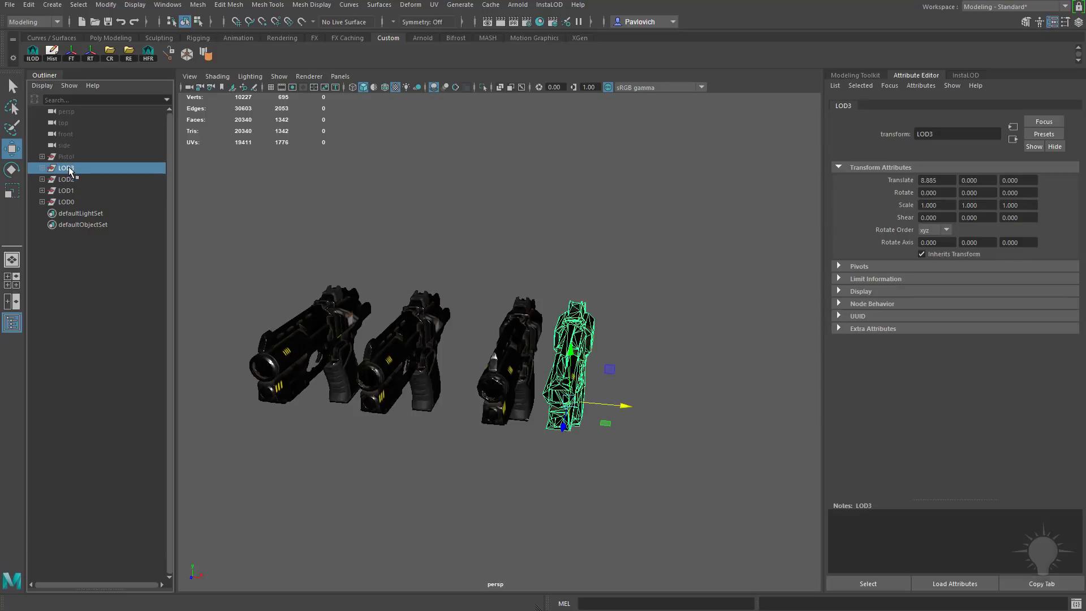
pyautogui.keyDown('alt'); pyautogui.moveTo(412, 238); pyautogui.dragTo(316, 218); pyautogui.keyUp('alt')
pyautogui.click(390, 213)
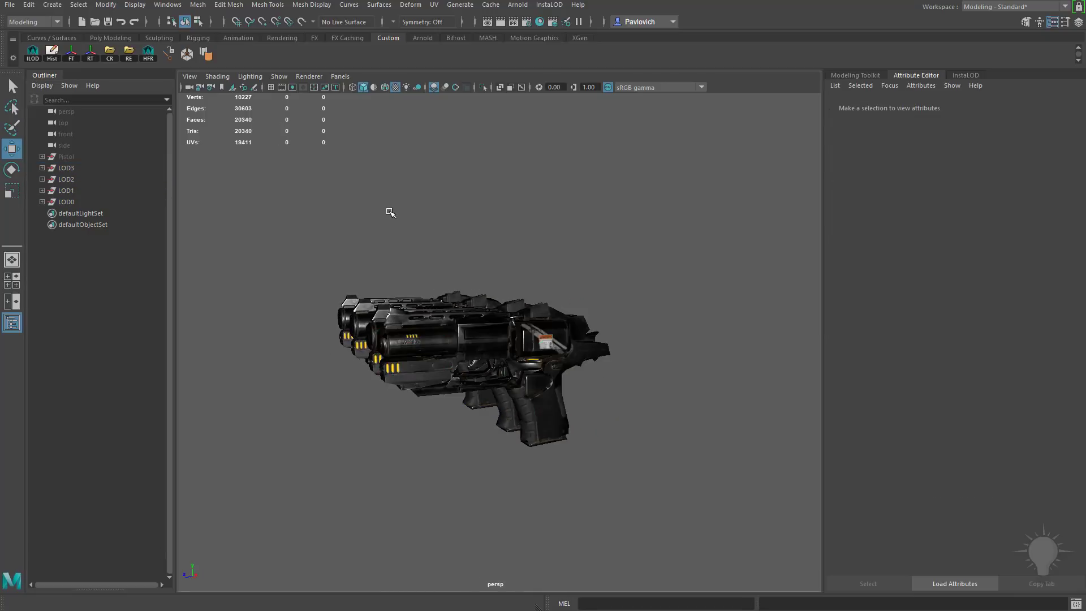
pyautogui.keyDown('alt'); pyautogui.moveTo(382, 228); pyautogui.dragTo(444, 292, button='right'); pyautogui.keyUp('alt')
pyautogui.keyDown('alt'); pyautogui.moveTo(444, 300); pyautogui.dragTo(493, 307); pyautogui.keyUp('alt')
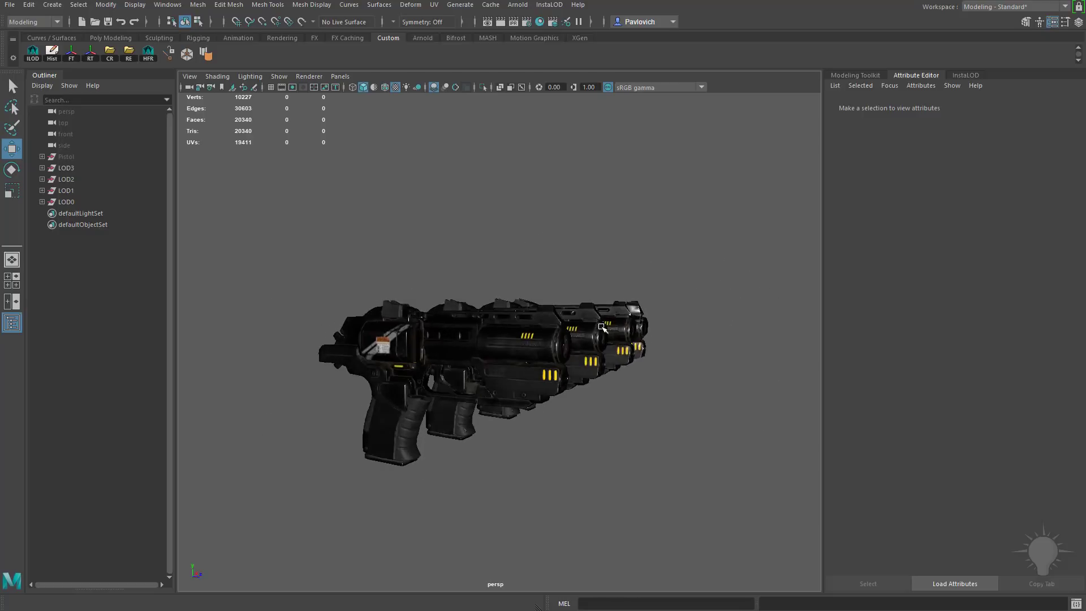